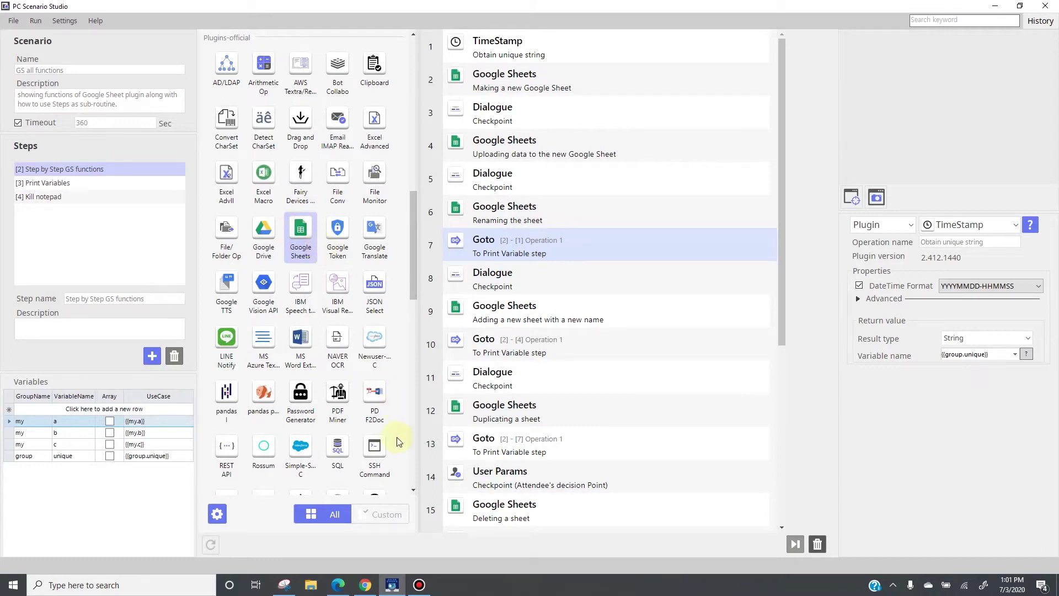
# Check the Google Sheets and Google Token entries among My Plugins on the ARGOS RPA site in Chrome, then return to PC Scenario Studio.
pyautogui.click(364, 584)
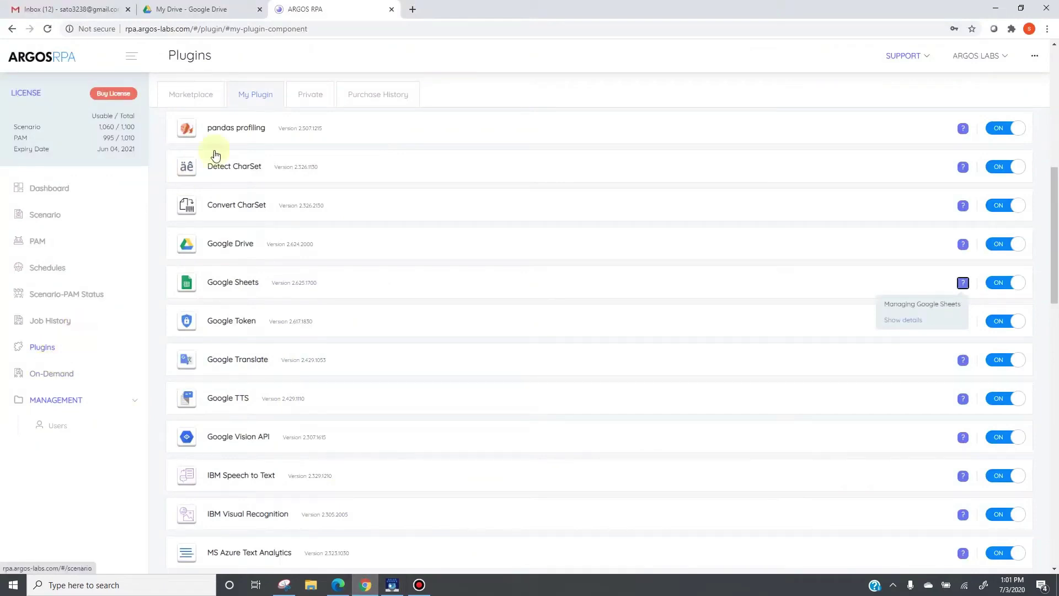
pyautogui.click(257, 98)
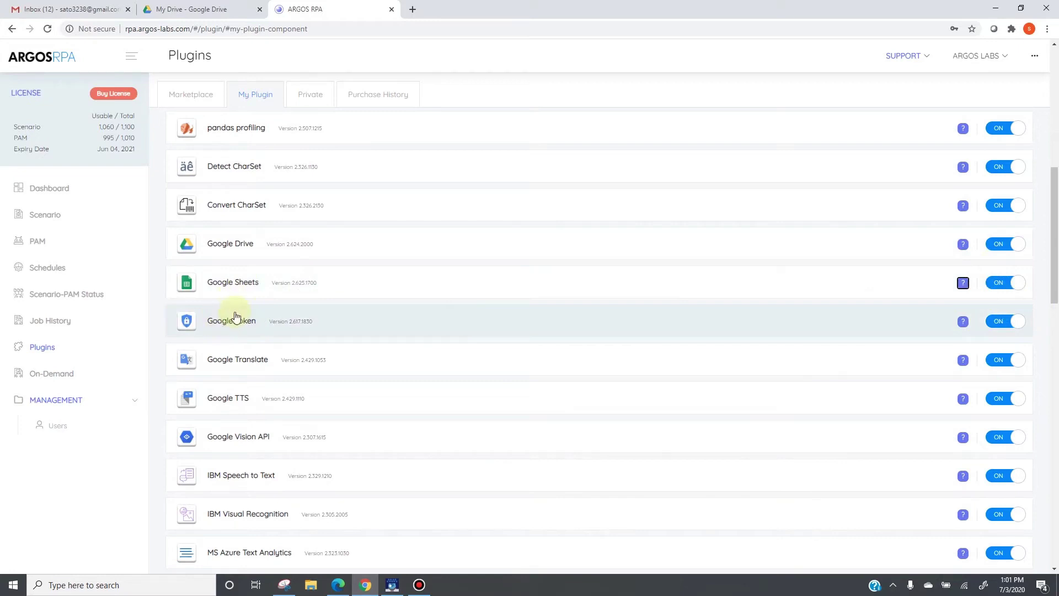
pyautogui.click(392, 585)
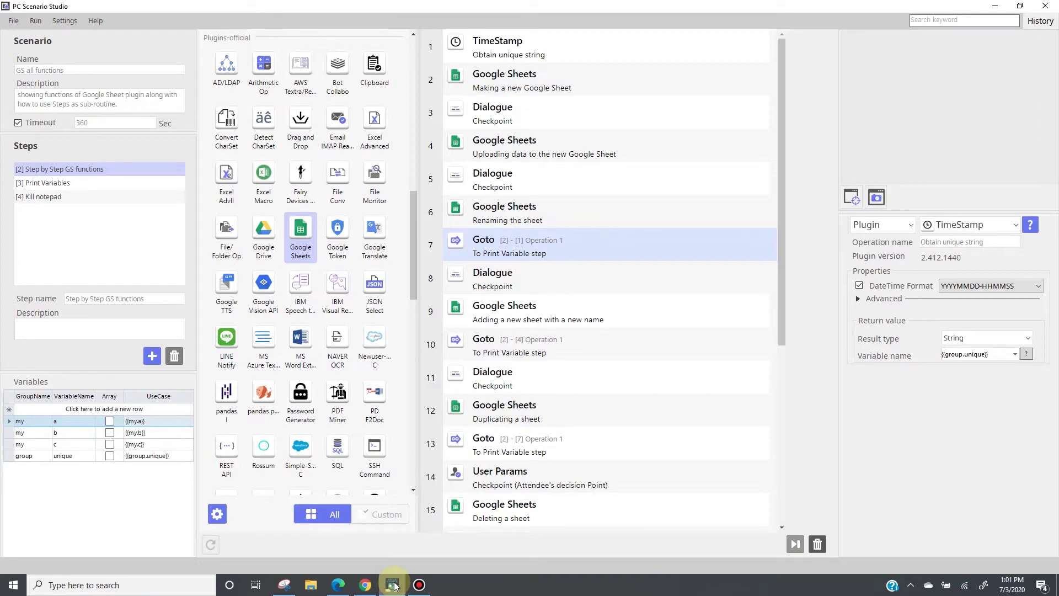
# Examine the function types available for the Google Sheets operation "Making a new Google Sheet".
pyautogui.click(506, 89)
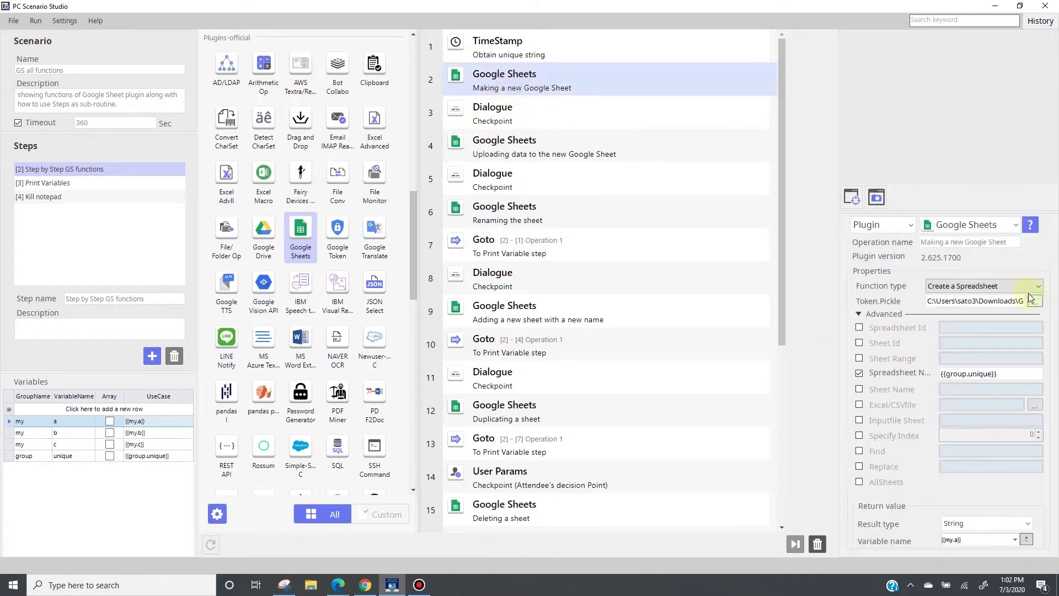
pyautogui.click(1025, 287)
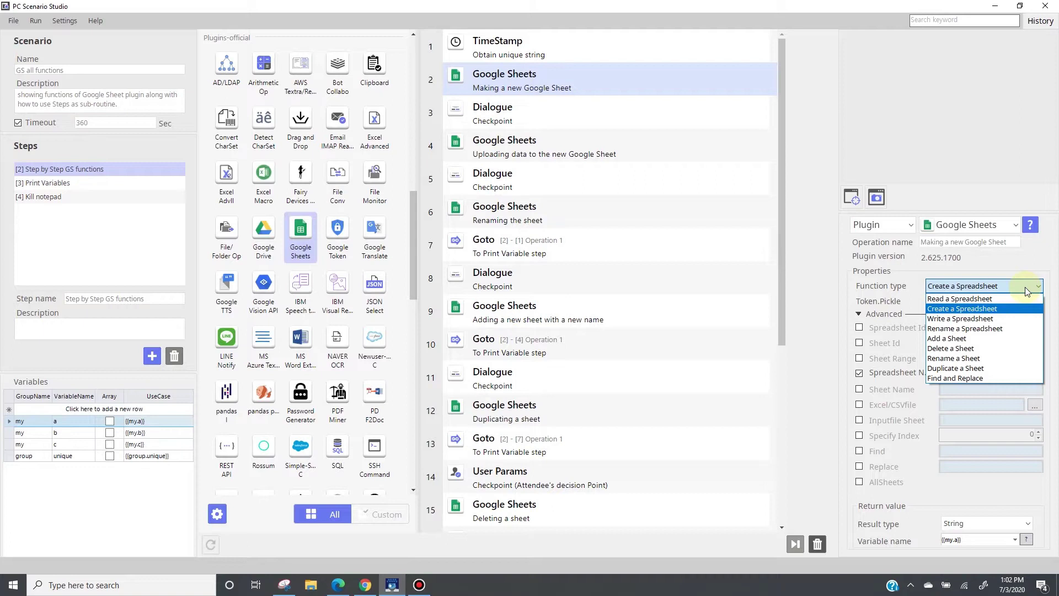
pyautogui.click(1025, 287)
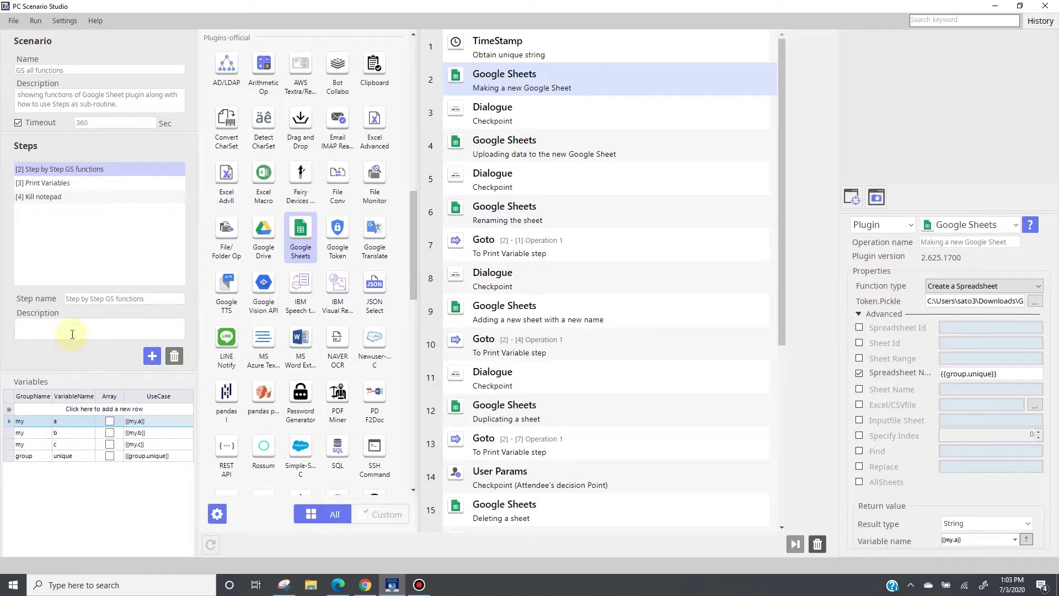
# Add a new scenario step containing a Google Token operation and inspect its function type and credentials settings.
pyautogui.click(152, 356)
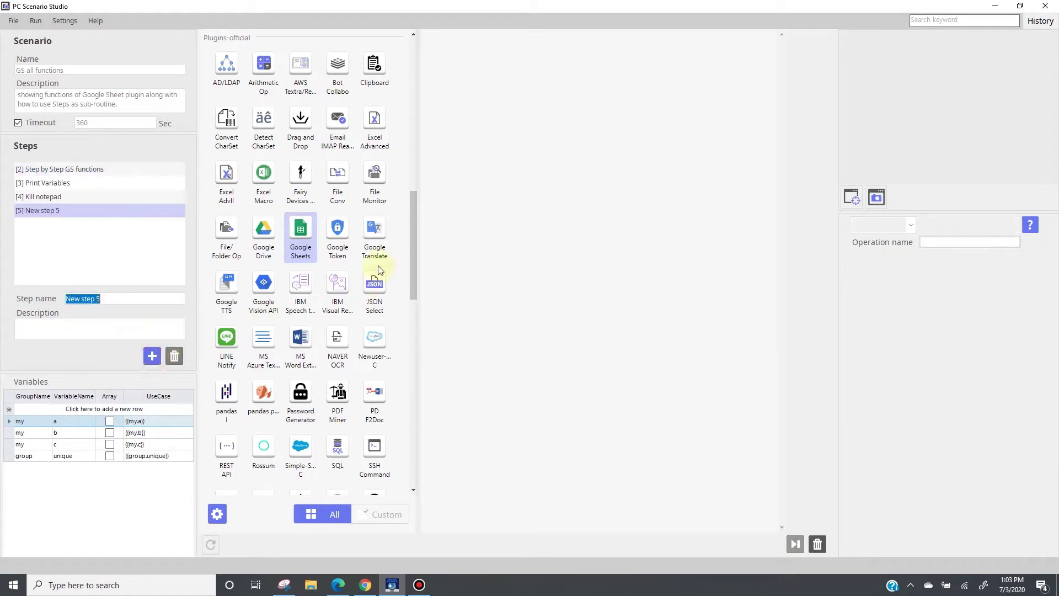
pyautogui.moveTo(337, 234); pyautogui.dragTo(532, 234)
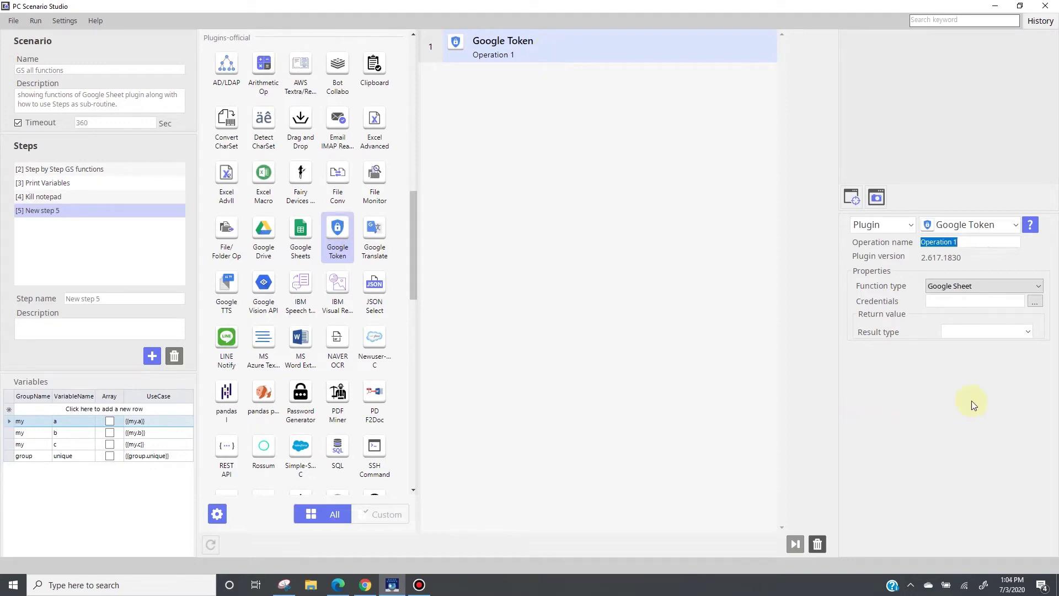
pyautogui.click(997, 302)
pyautogui.click(1001, 287)
pyautogui.click(1002, 290)
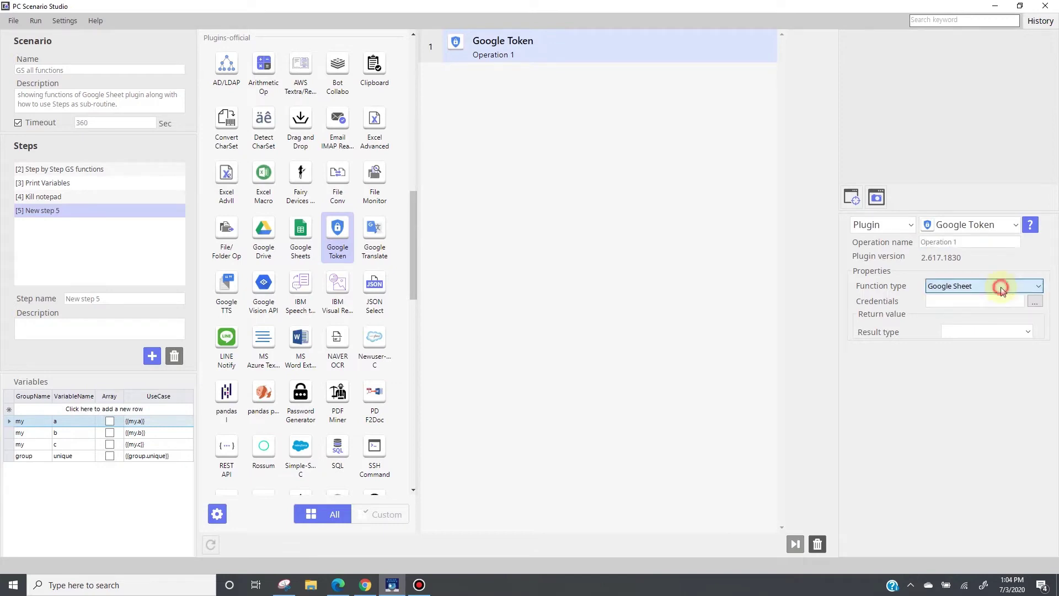
pyautogui.click(994, 302)
pyautogui.click(994, 303)
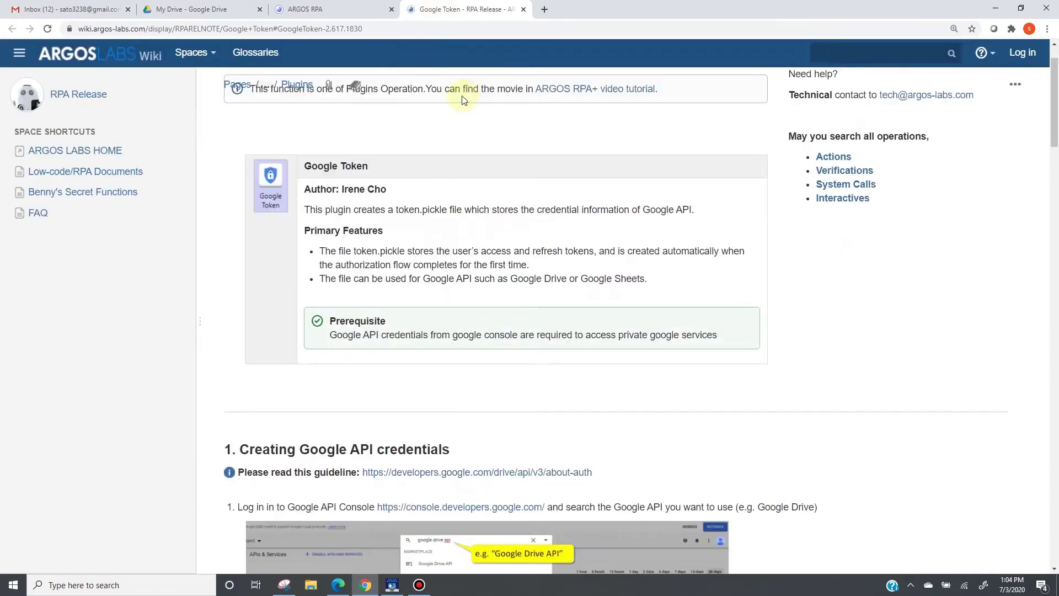
# Read the overview and prerequisites on the Google Token plugin's wiki page in Chrome.
pyautogui.scroll(2, 466, 143)
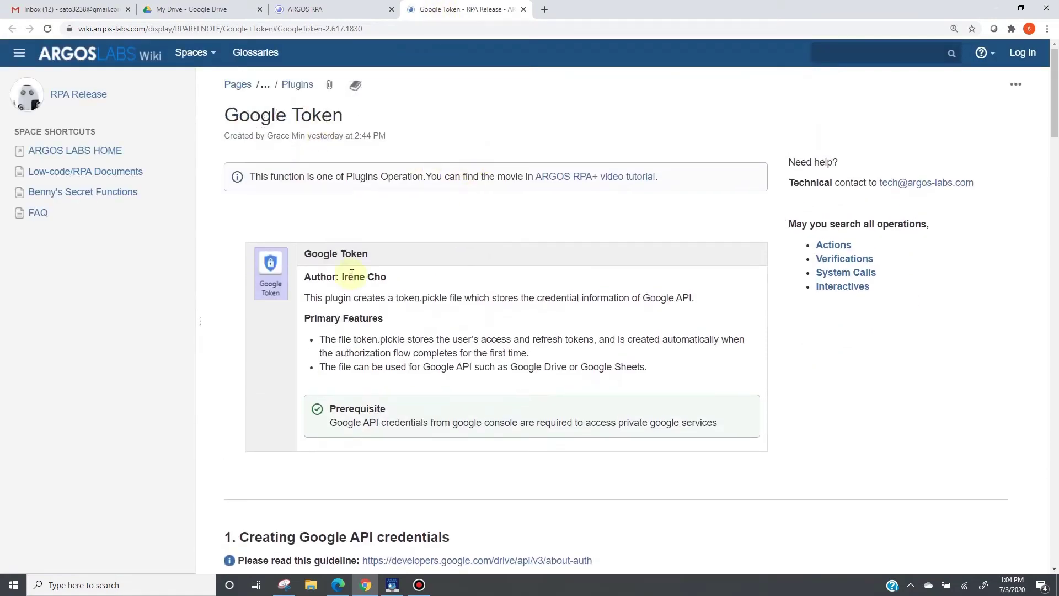
pyautogui.scroll(-1, 338, 397)
pyautogui.scroll(1, 342, 390)
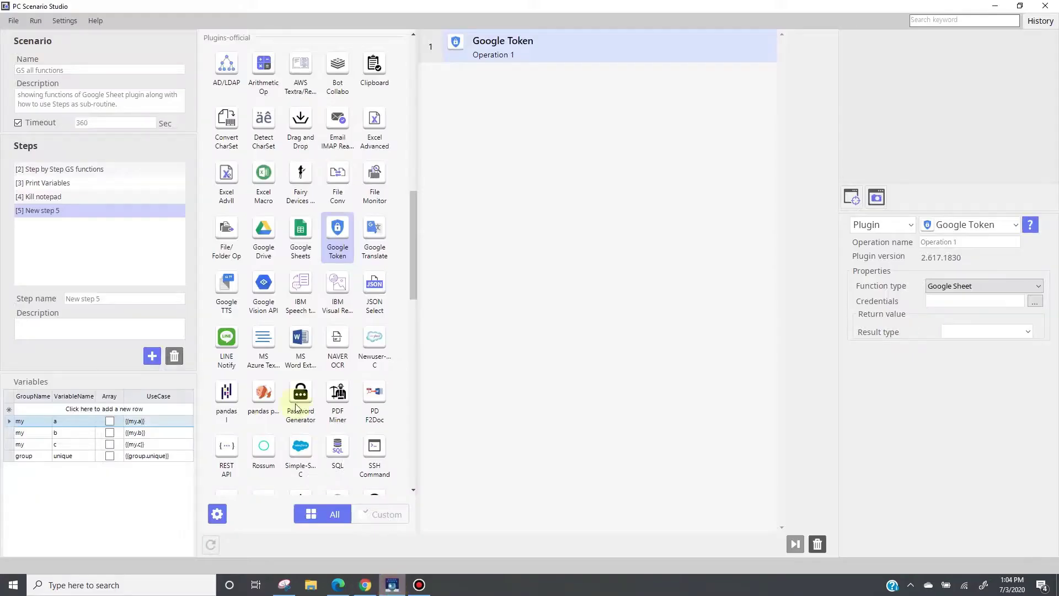
# Delete New step 5 with its Google Token operation from the scenario.
pyautogui.click(165, 223)
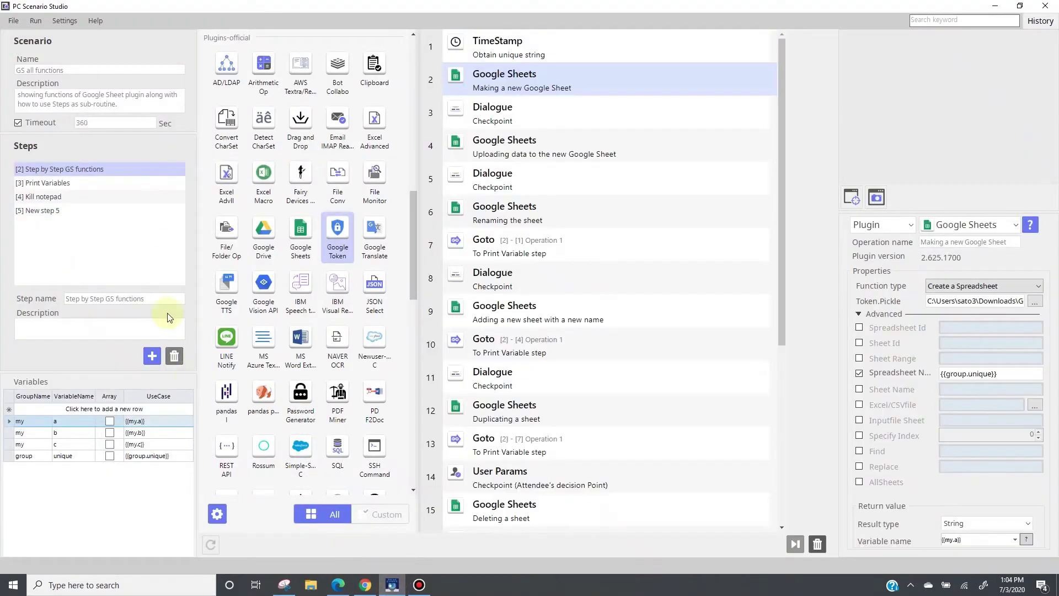
pyautogui.click(63, 213)
pyautogui.click(174, 356)
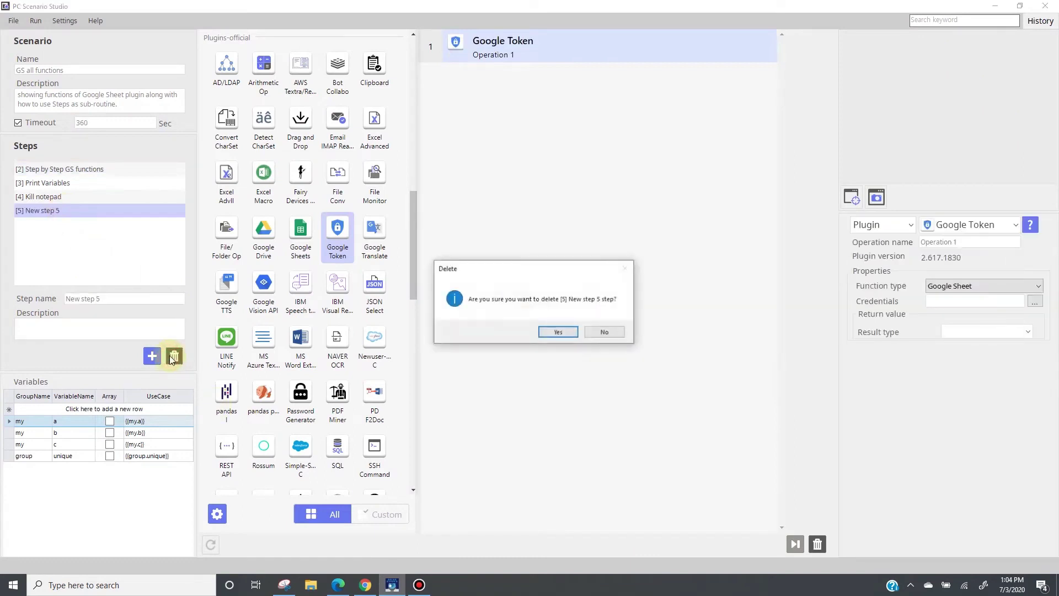
pyautogui.click(554, 330)
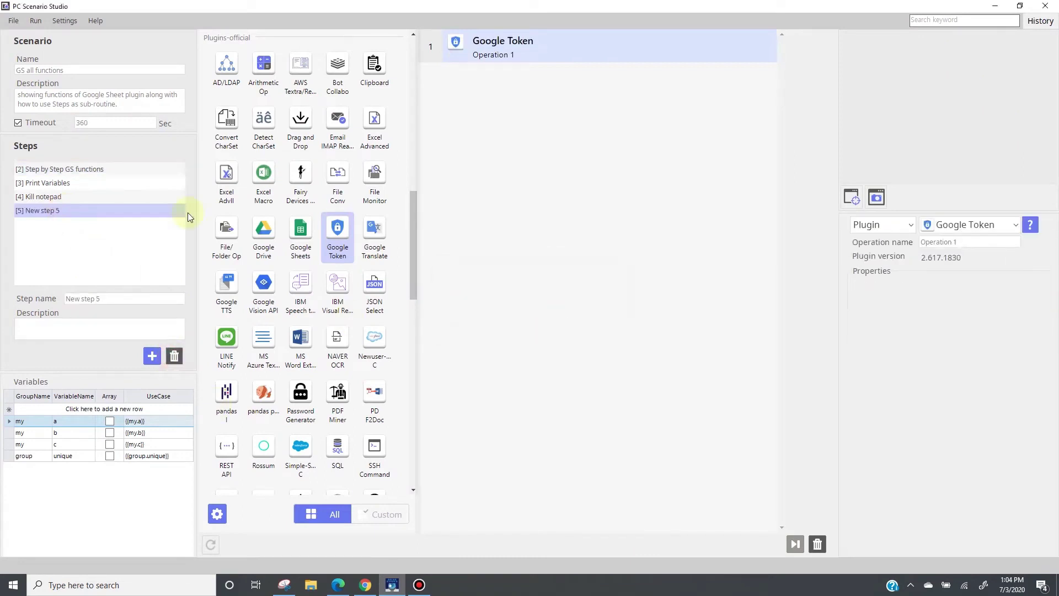
# Review the TimeStamp, new-spreadsheet and data-upload operations in the "Step by Step GS functions" step.
pyautogui.click(82, 170)
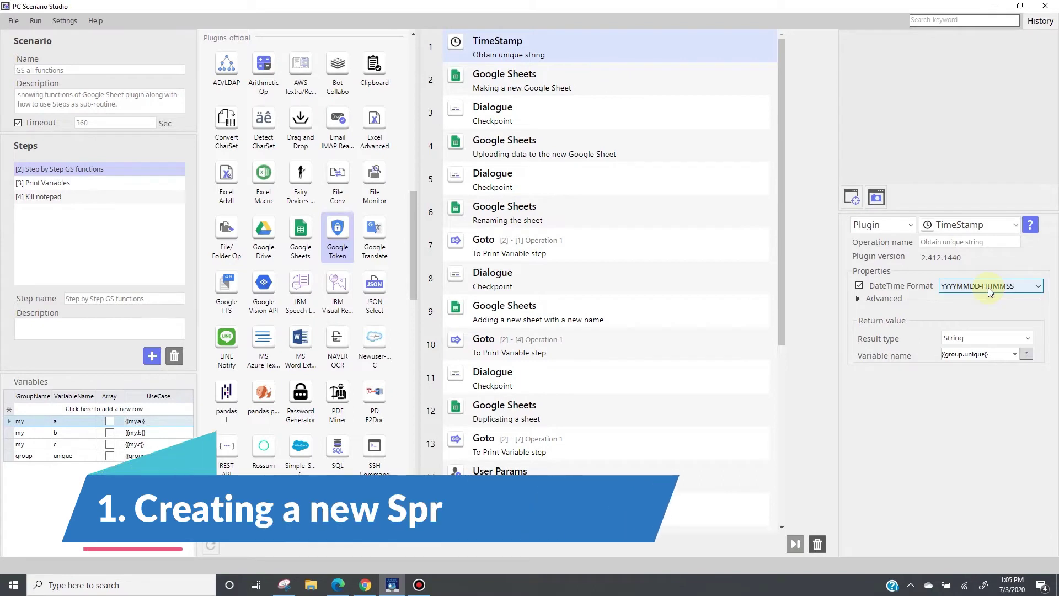
pyautogui.click(570, 86)
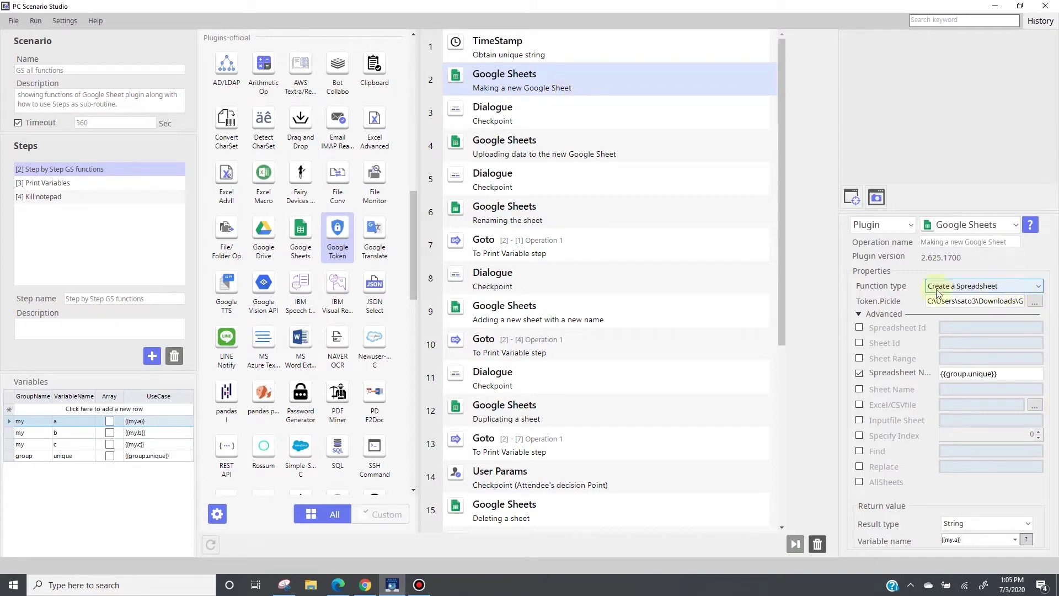
pyautogui.moveTo(1000, 375); pyautogui.dragTo(823, 375)
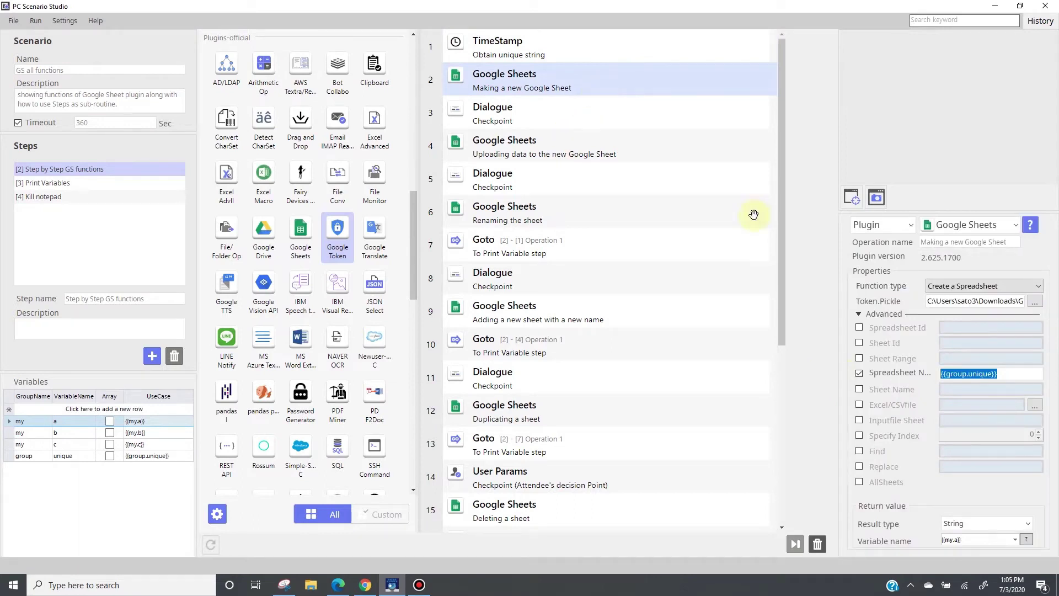
pyautogui.click(556, 148)
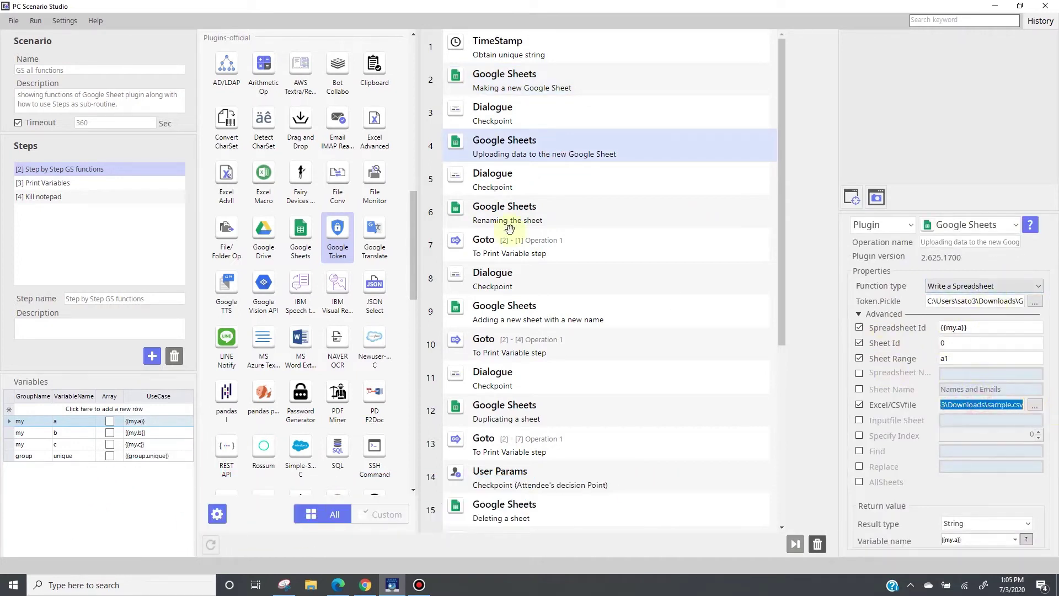
# Review the settings of the Google Sheets operations that rename, add and duplicate a sheet.
pyautogui.click(573, 215)
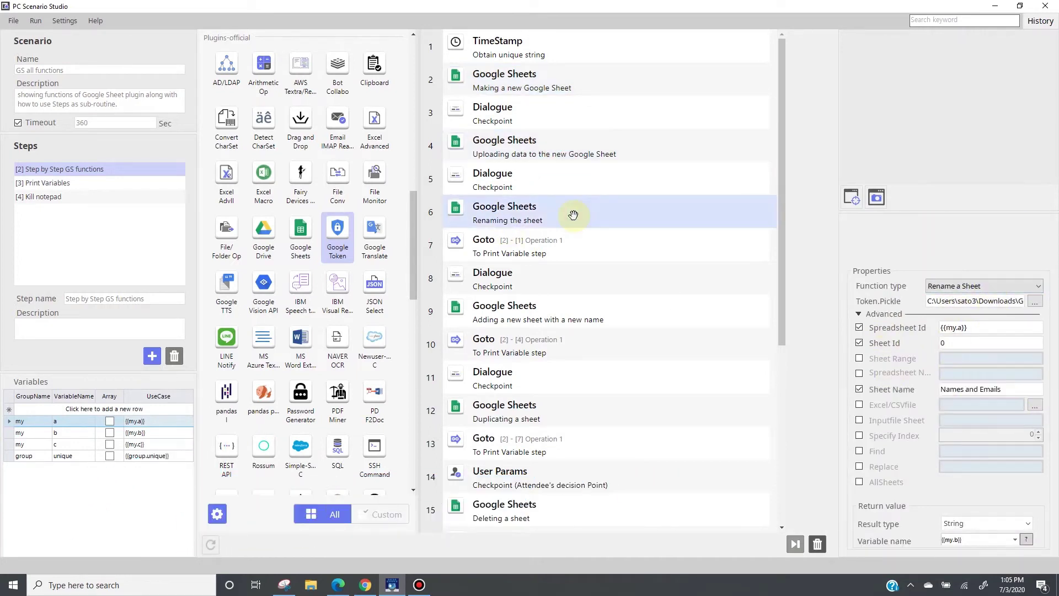
pyautogui.click(597, 316)
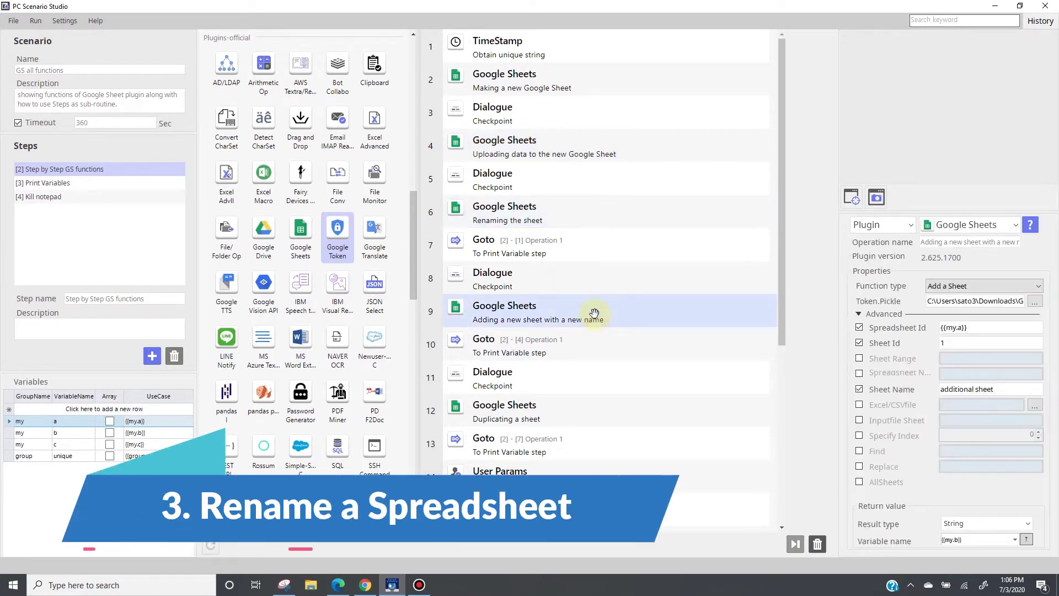
pyautogui.click(541, 219)
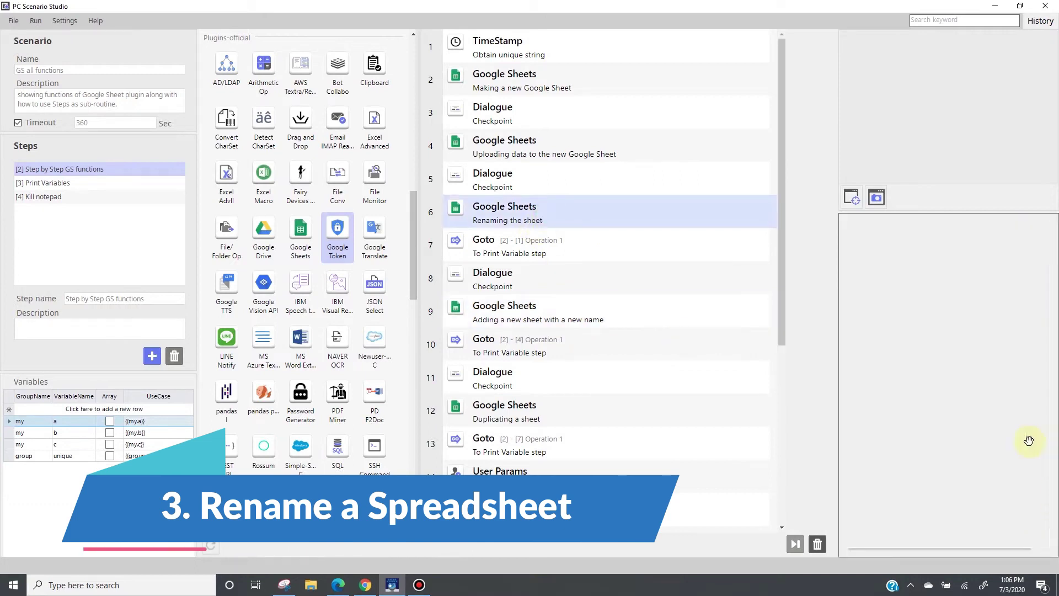
pyautogui.moveTo(1000, 390); pyautogui.dragTo(915, 400)
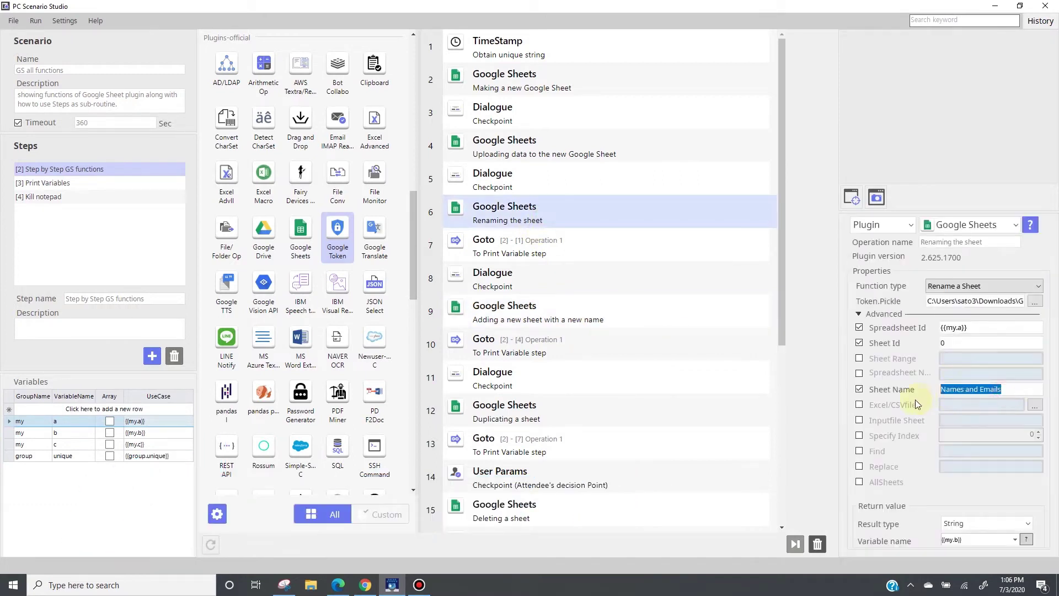
pyautogui.click(598, 314)
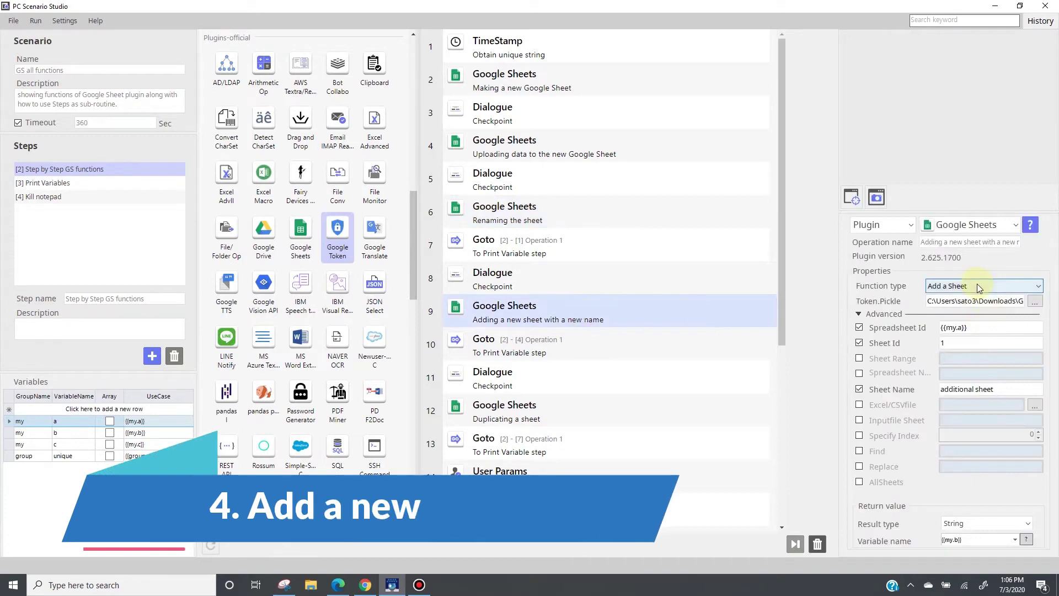
pyautogui.click(581, 412)
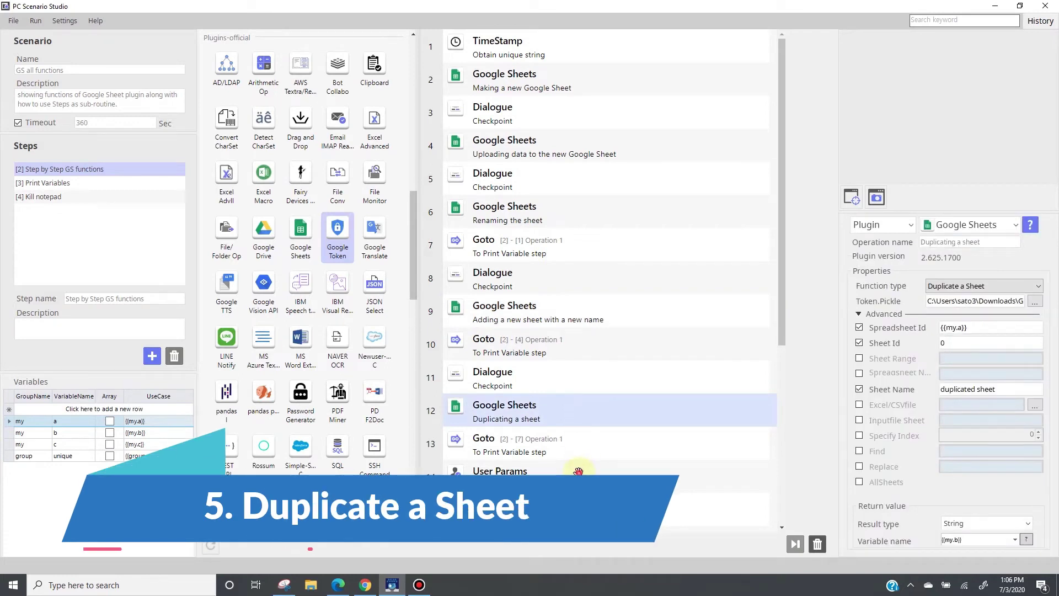
# Inspect the User Params checkpoint and the operations for deleting a sheet and renaming the spreadsheet itself.
pyautogui.click(562, 475)
pyautogui.scroll(-2, 562, 469)
pyautogui.click(571, 405)
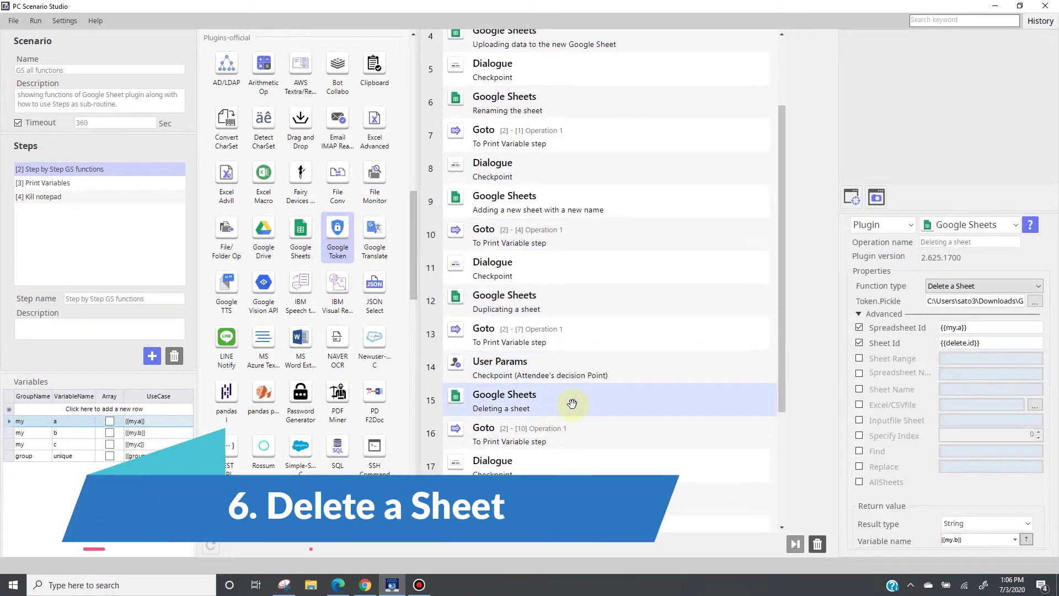
pyautogui.click(548, 303)
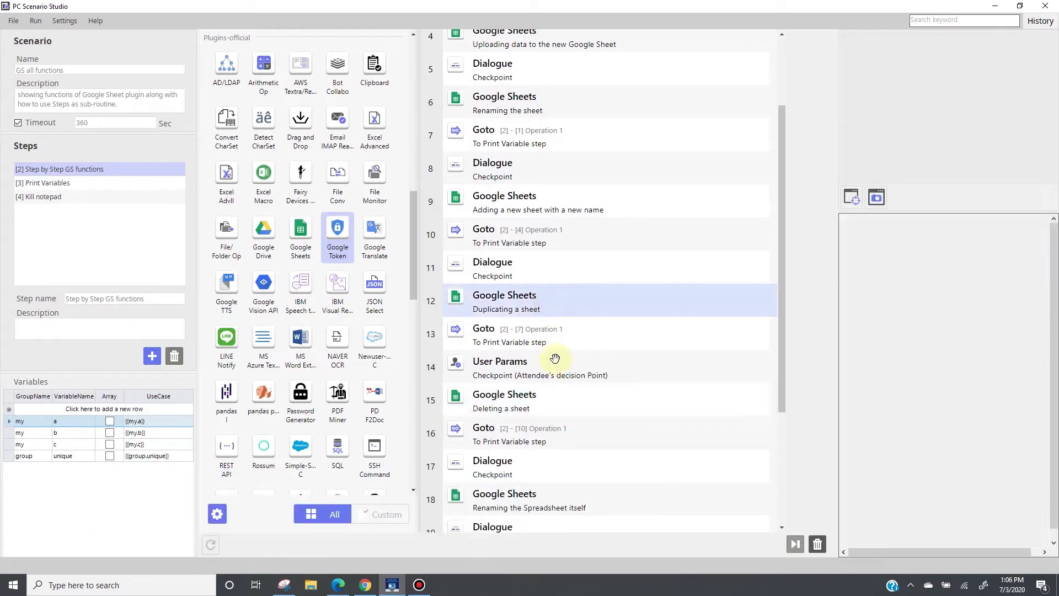
pyautogui.click(572, 408)
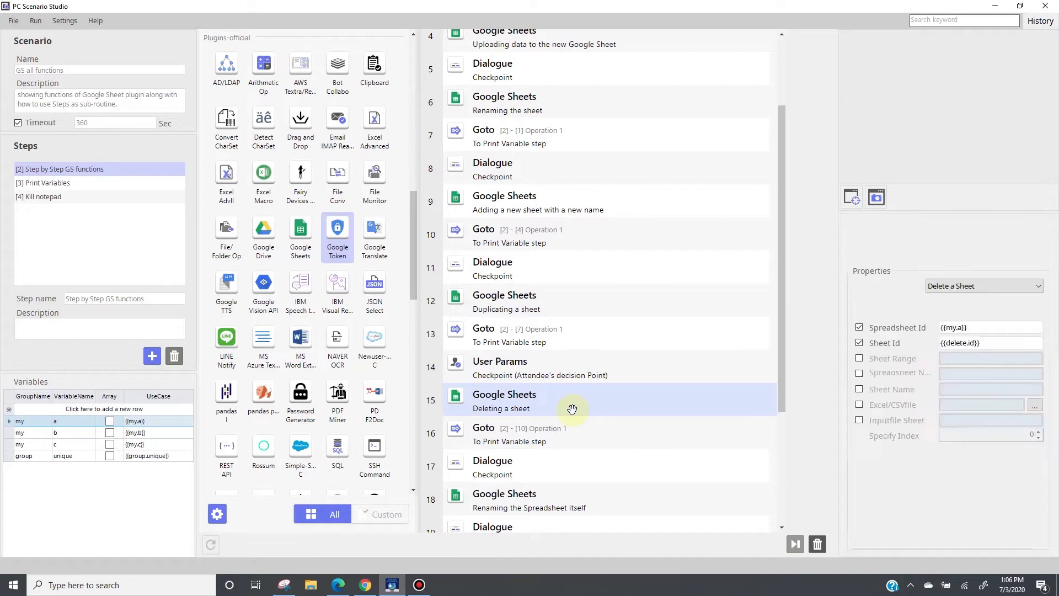
pyautogui.click(572, 499)
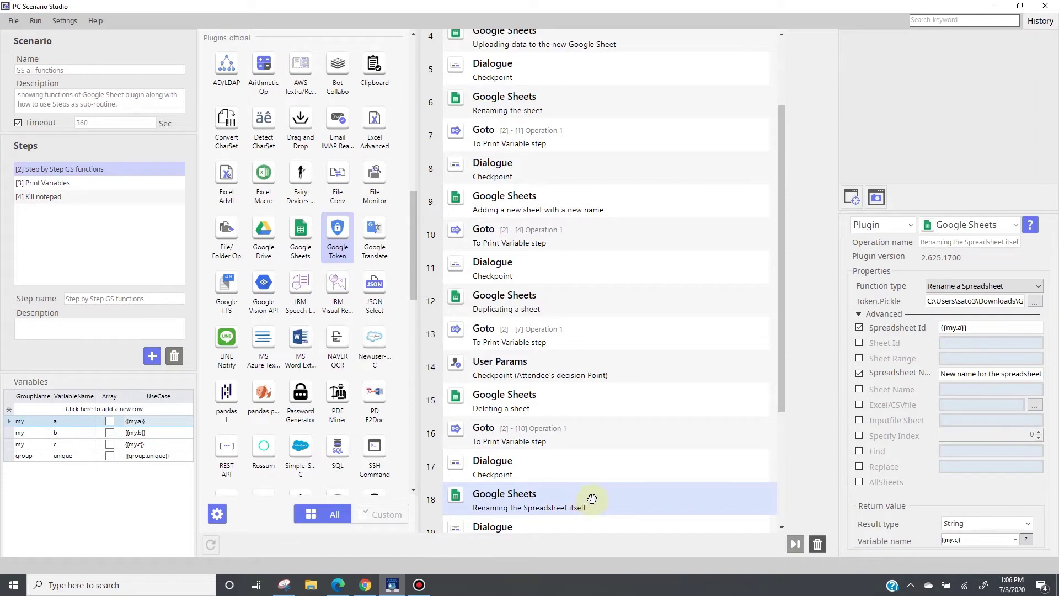
# Examine the find-and-replace values of "Replacing a value" and the settings of the spreadsheet-reading operation.
pyautogui.scroll(-5, 785, 482)
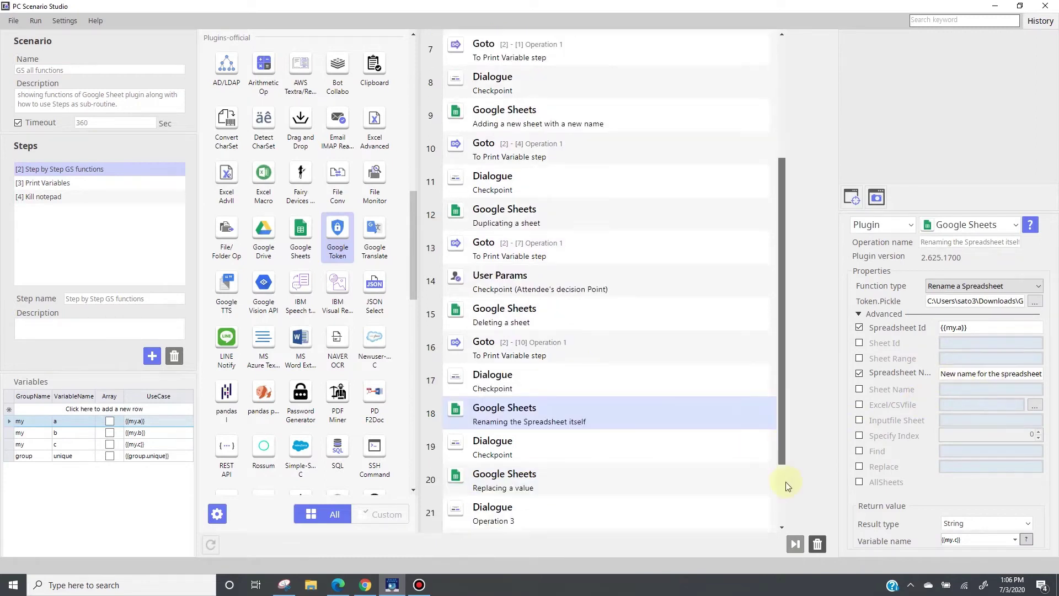
pyautogui.click(552, 383)
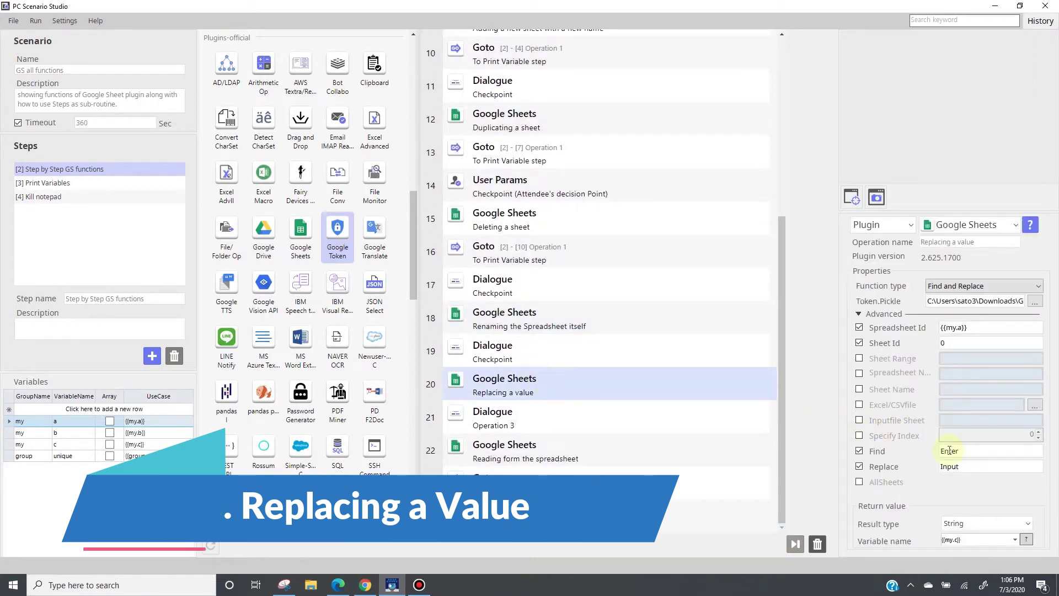
pyautogui.doubleClick(971, 451)
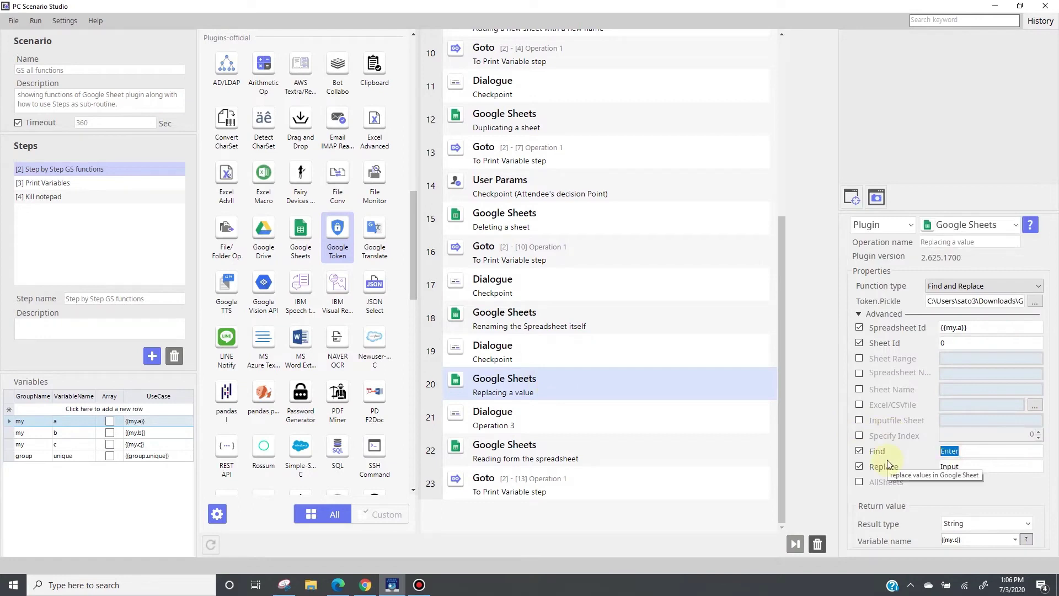
pyautogui.click(528, 453)
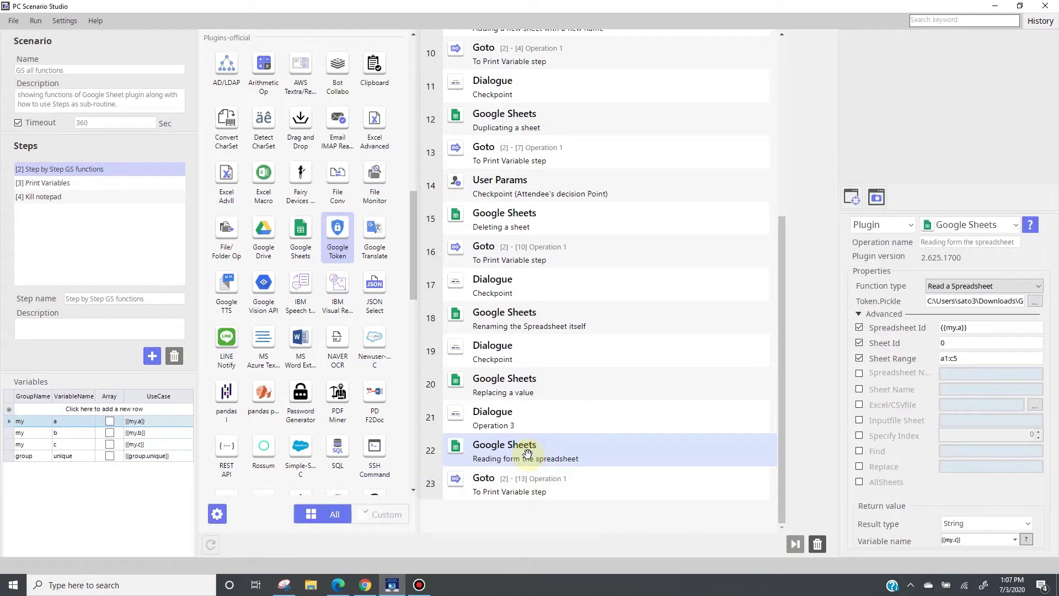
# Review the first two Dialogue checkpoints, placed after creating the spreadsheet and after uploading data.
pyautogui.moveTo(782, 239); pyautogui.dragTo(796, 59)
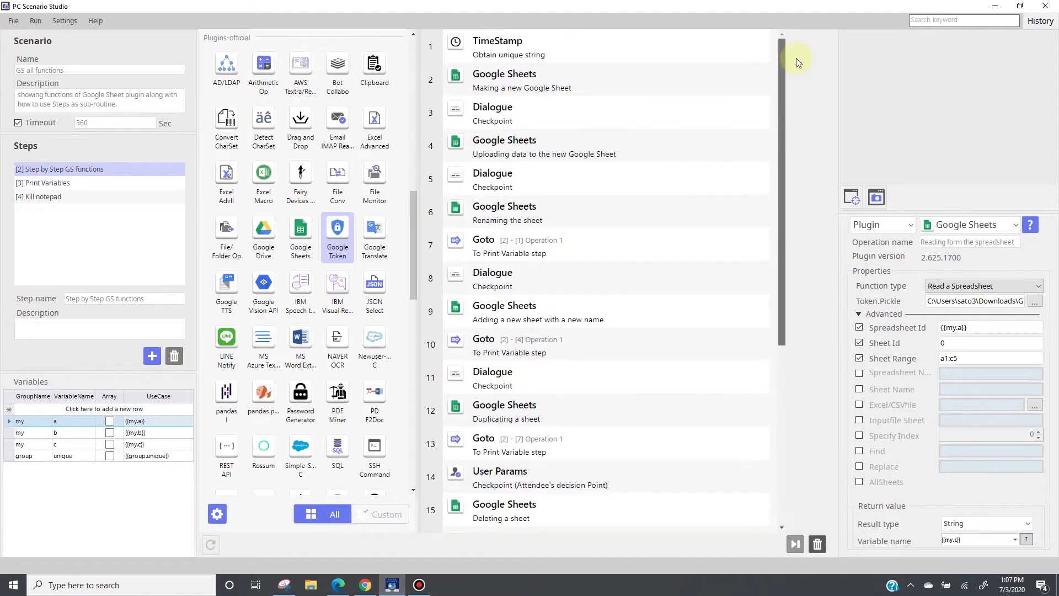
pyautogui.click(566, 114)
pyautogui.click(563, 174)
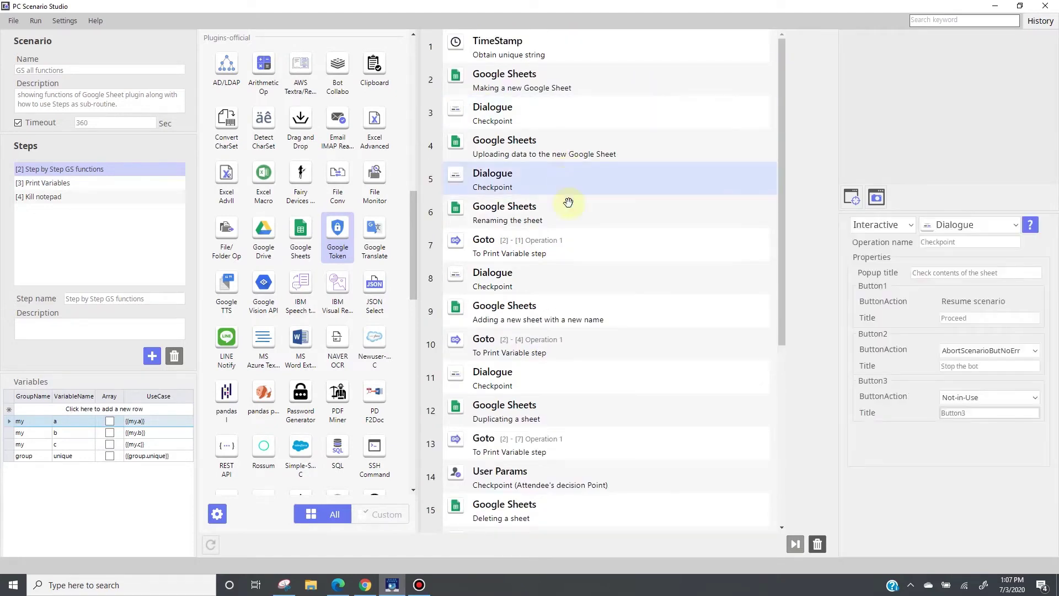
# Review the Dialogue checkpoints after renaming the sheet and creating the spreadsheet, plus the User Params decision checkpoint.
pyautogui.click(570, 277)
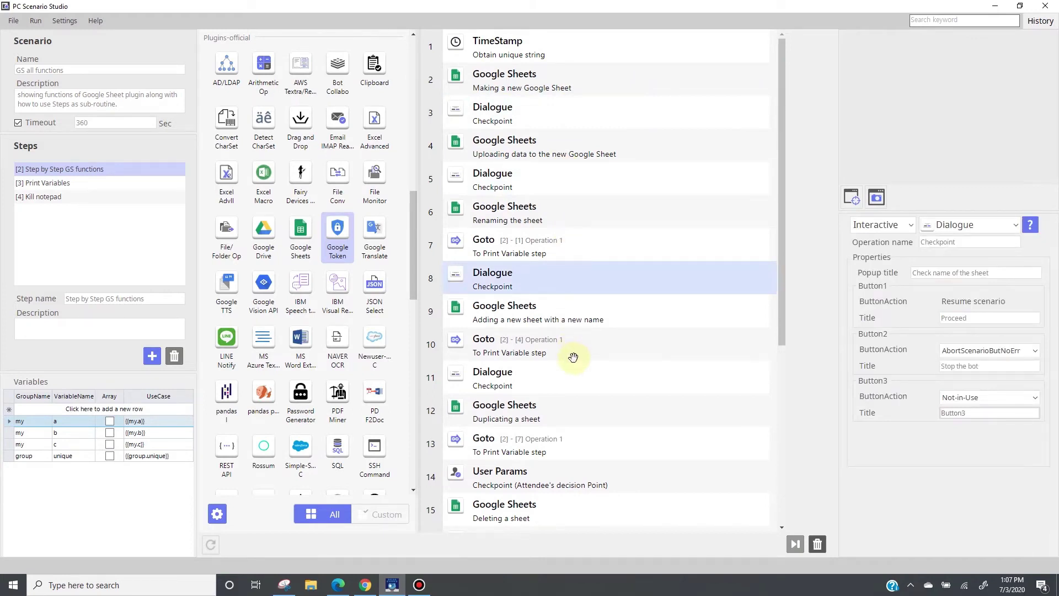
pyautogui.click(585, 120)
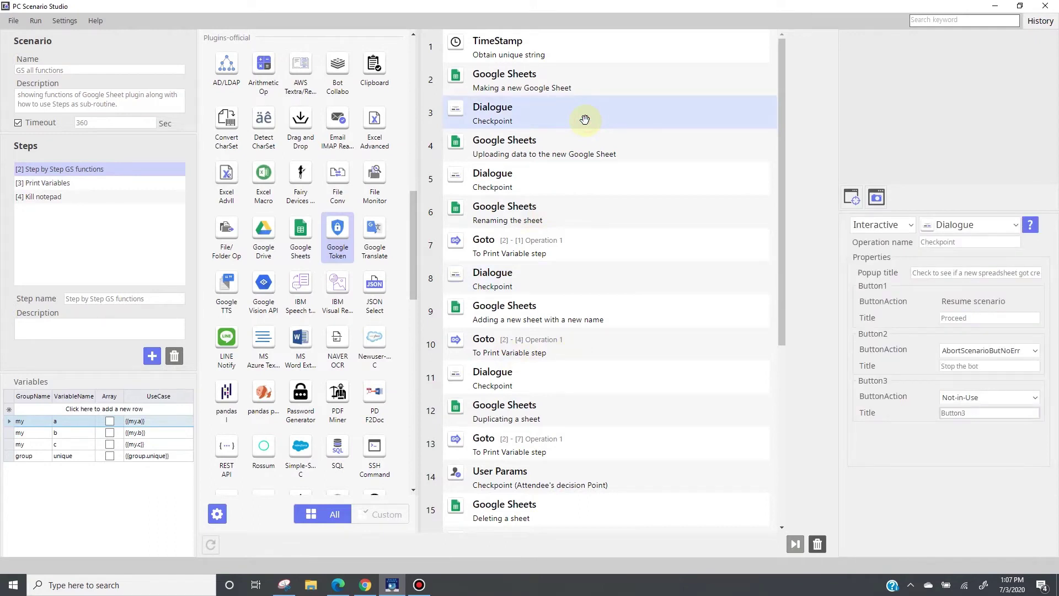
pyautogui.click(579, 471)
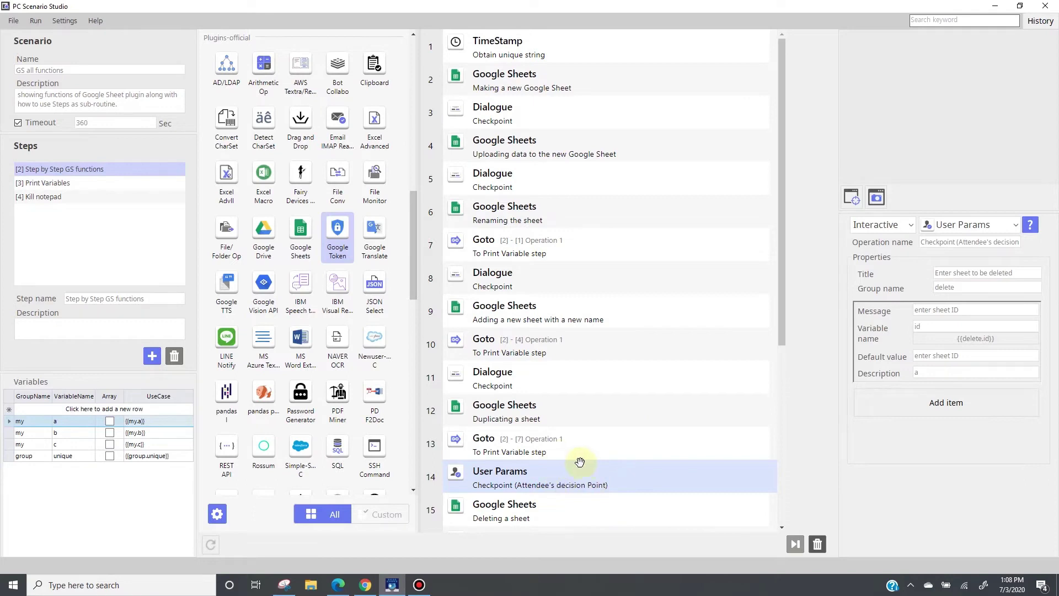
# Examine how the User Params variable {{delete.id}} supplies the Sheet Id of the "Deleting a sheet" operation.
pyautogui.moveTo(782, 336); pyautogui.dragTo(782, 396)
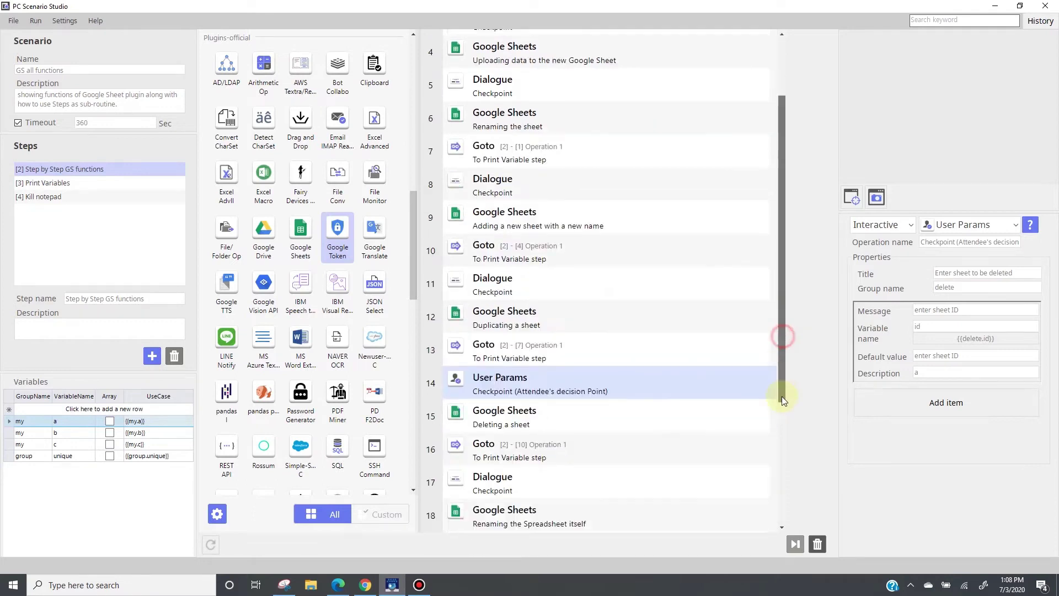
pyautogui.click(564, 418)
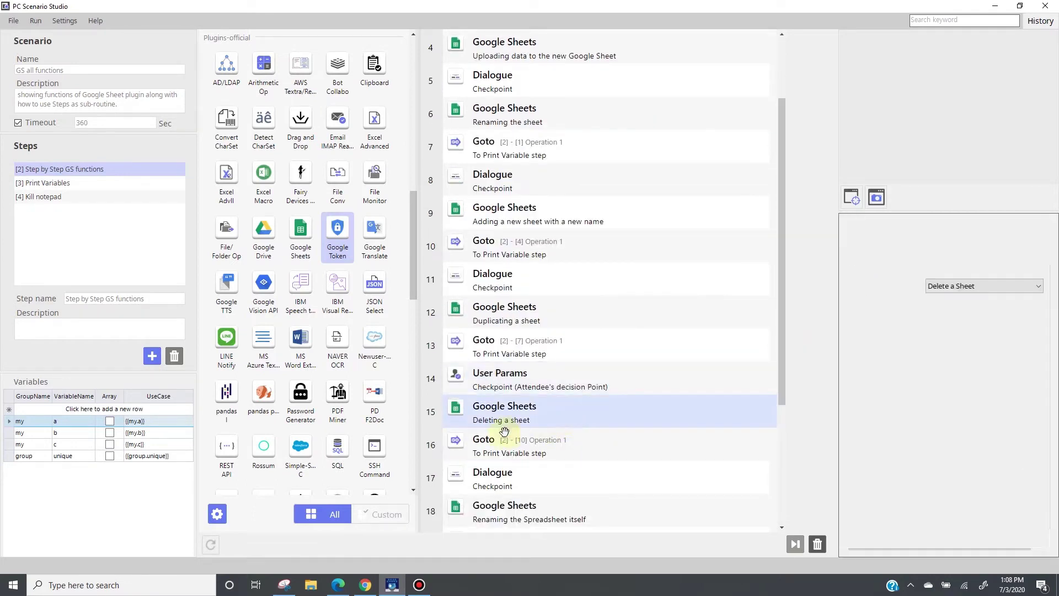
pyautogui.click(598, 379)
pyautogui.doubleClick(974, 339)
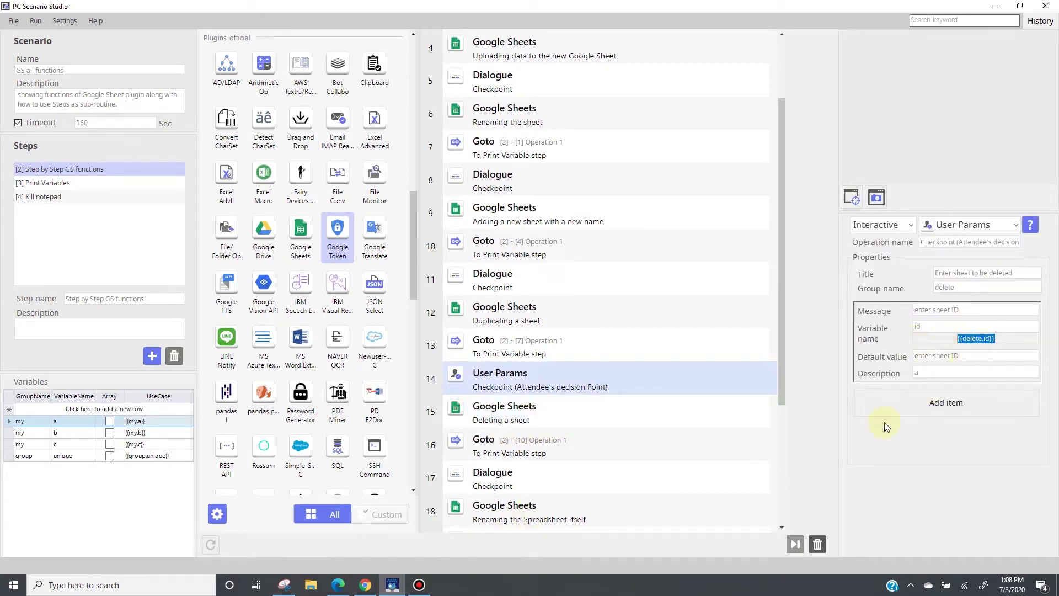
pyautogui.click(607, 411)
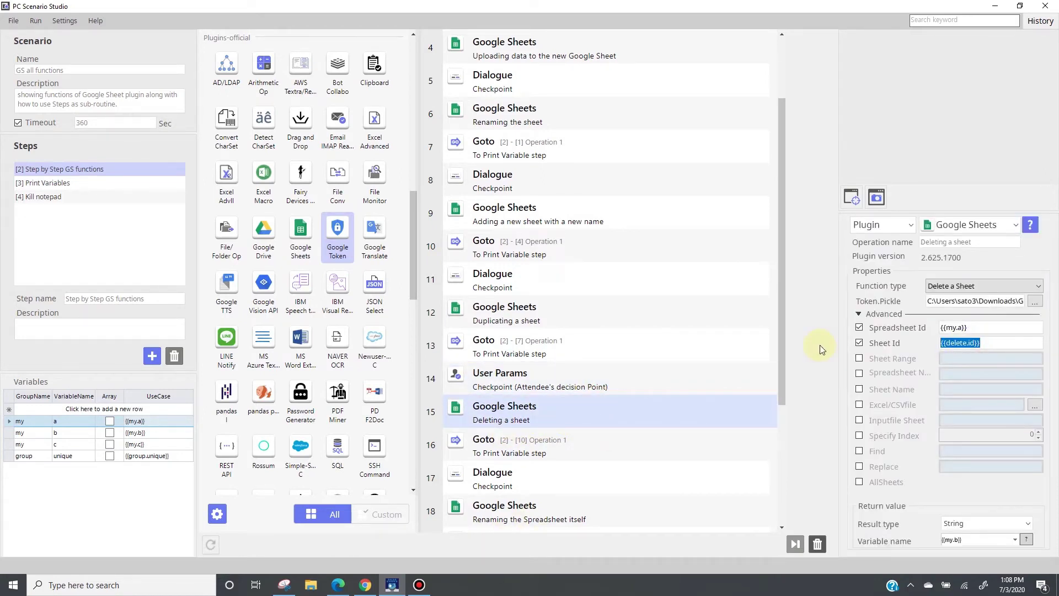
# Review the Goto operations after the rename, add and duplicate operations, and look at the Print Variables step they target.
pyautogui.moveTo(784, 339); pyautogui.dragTo(798, 229)
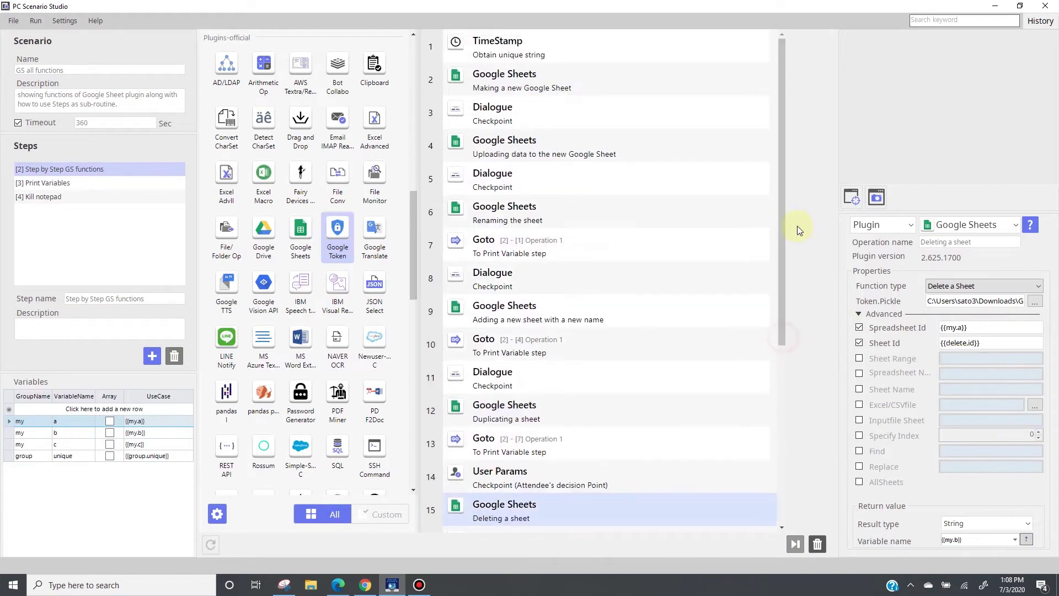
pyautogui.click(523, 242)
pyautogui.click(523, 342)
pyautogui.click(528, 445)
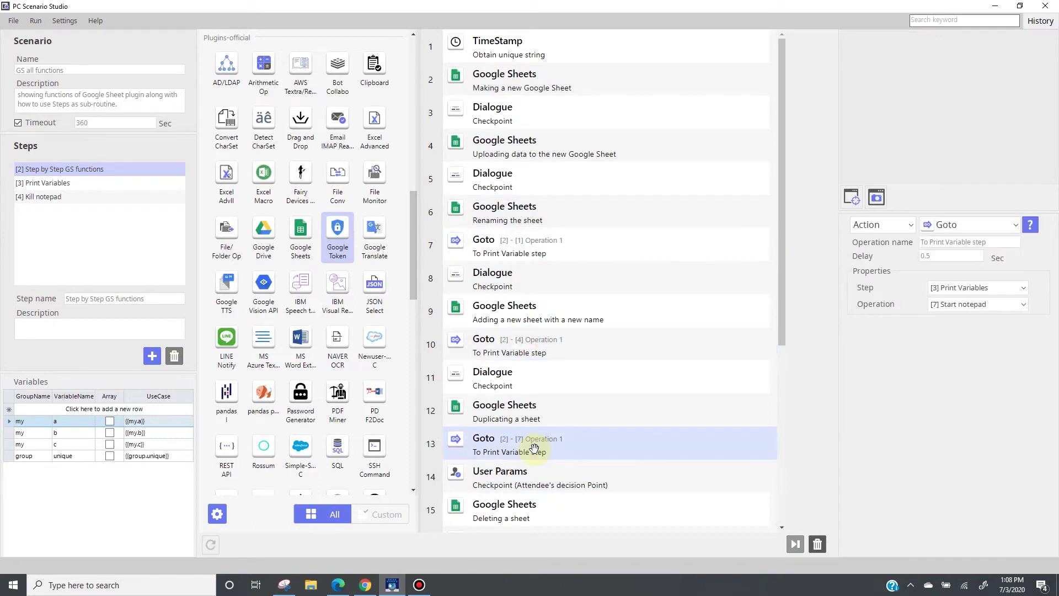
pyautogui.click(87, 183)
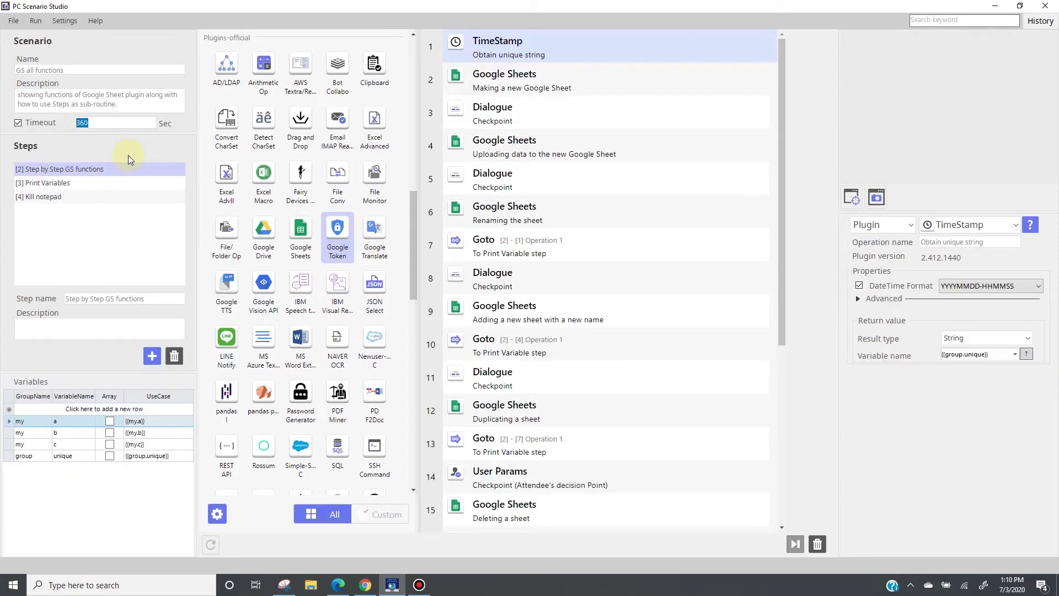
pyautogui.click(37, 22)
pyautogui.click(56, 35)
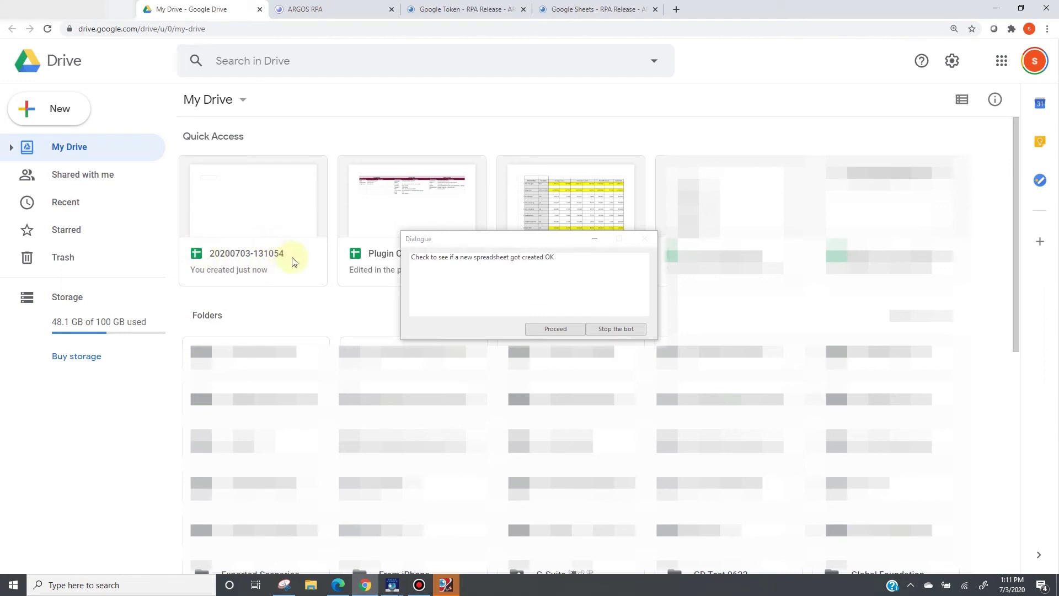
pyautogui.doubleClick(247, 215)
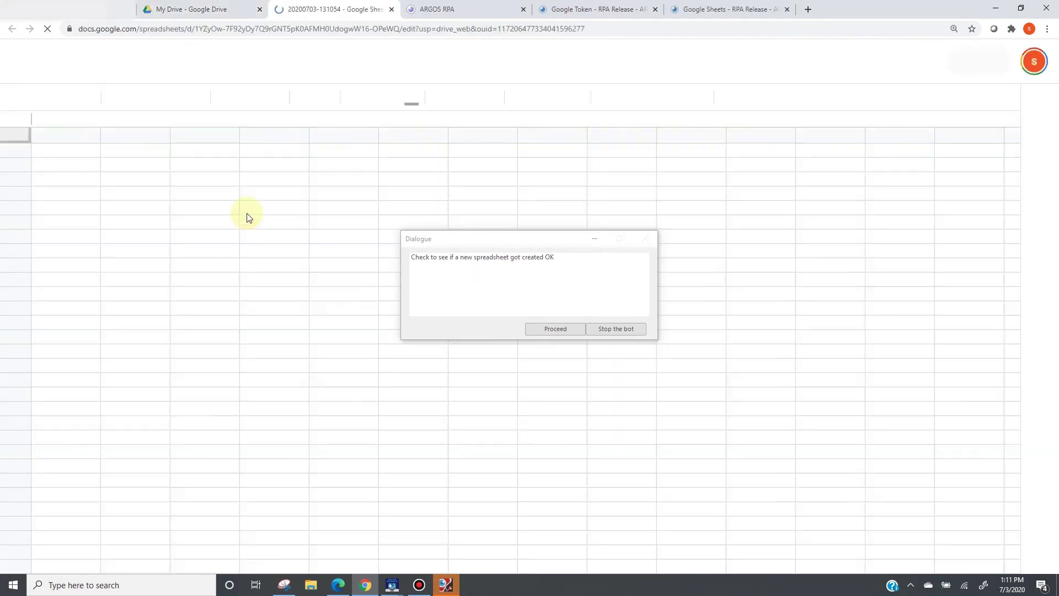
# Proceed past the spreadsheet-creation and sheet-contents checkpoints so the bot uploads the data and renames the sheet.
pyautogui.click(556, 329)
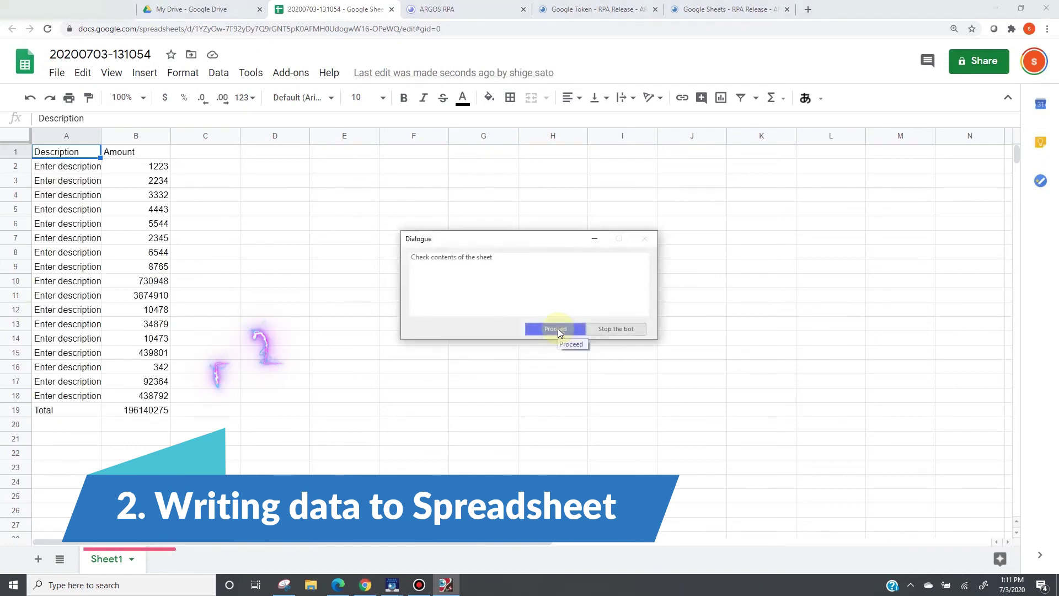
pyautogui.click(333, 449)
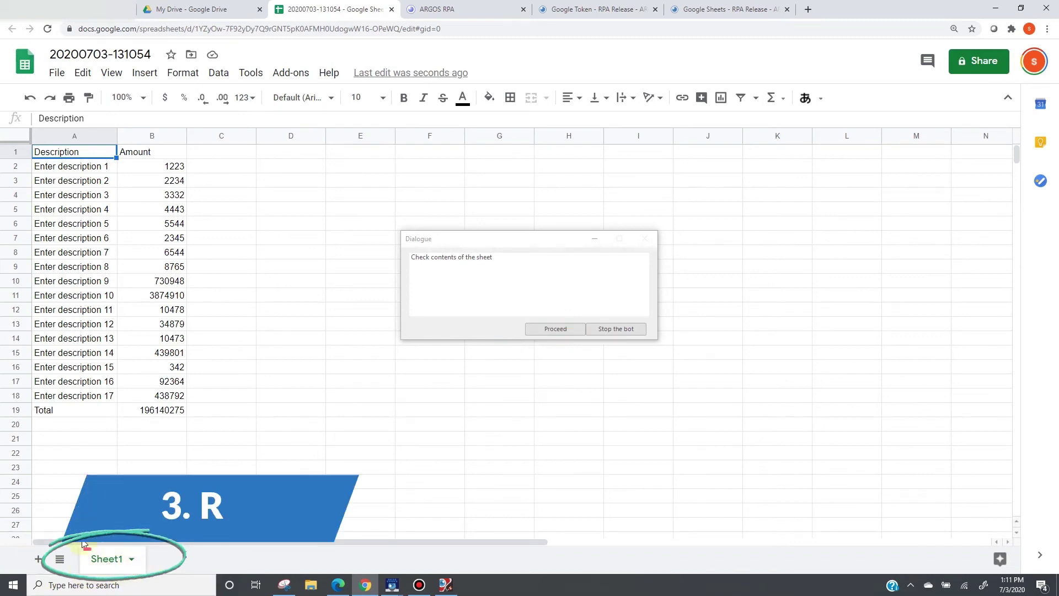
pyautogui.click(552, 329)
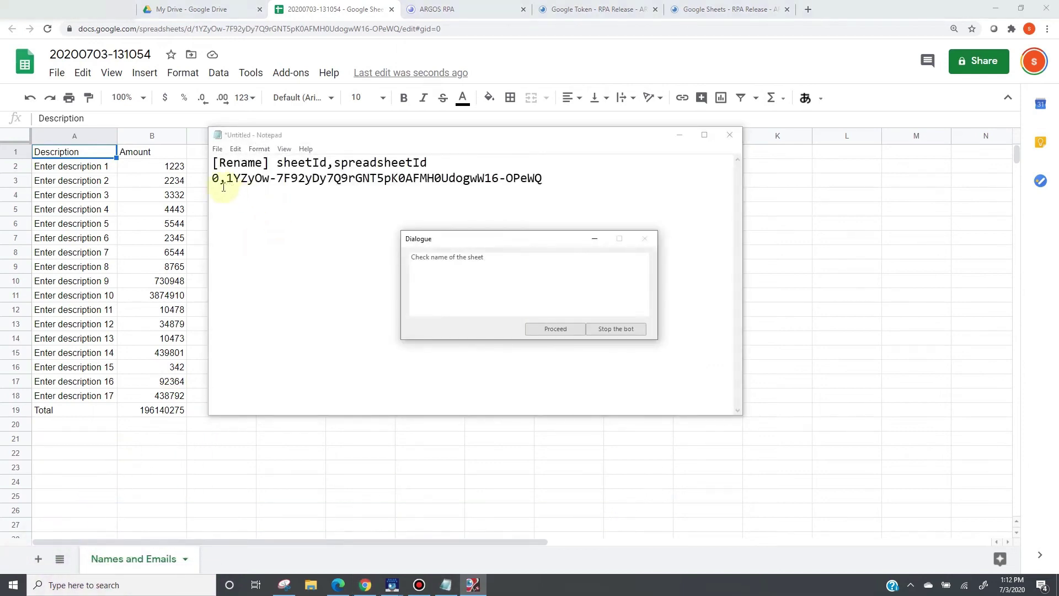
# Compare the spreadsheet ID in the Notepad output with the browser URL, and let the bot add and duplicate a sheet.
pyautogui.moveTo(227, 181); pyautogui.dragTo(559, 178)
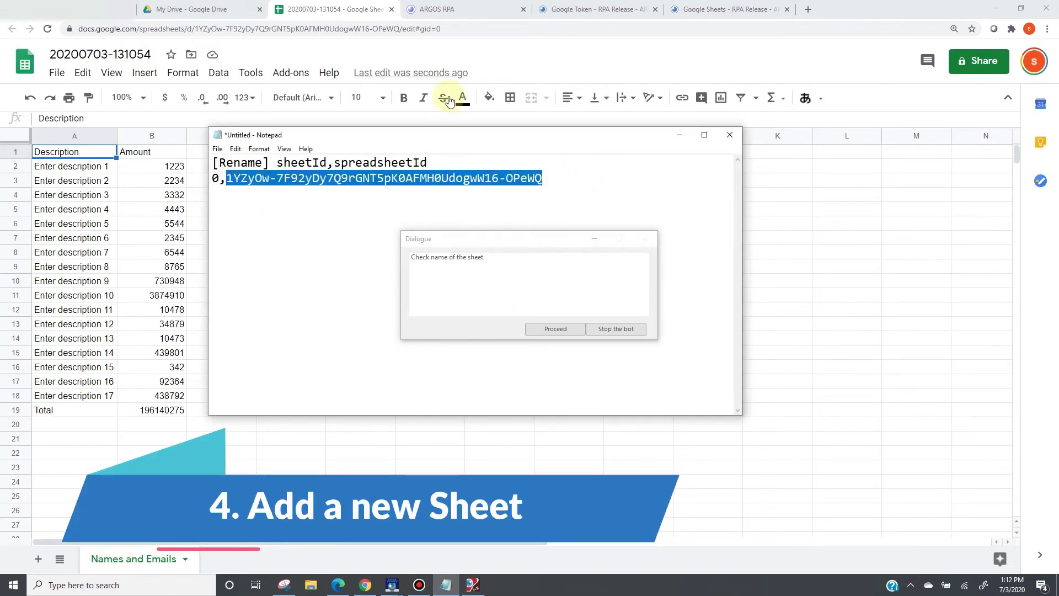
pyautogui.click(438, 29)
pyautogui.click(555, 329)
pyautogui.click(555, 329)
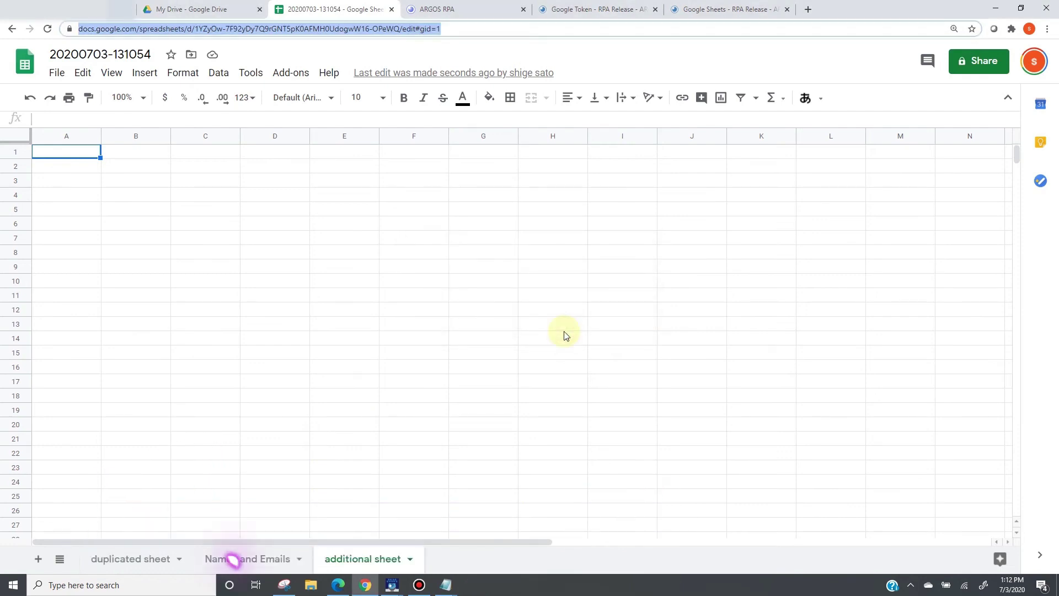
# Examine the new sheet ID, old sheet ID and spreadsheet ID in the Notepad output of the duplication.
pyautogui.hotkey('alt', 'Tab')
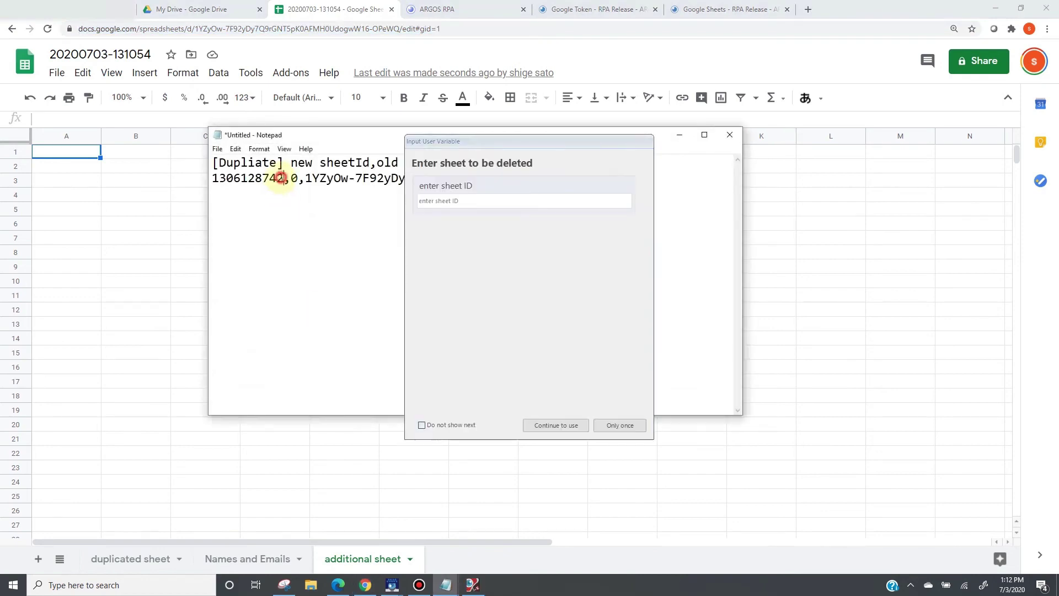
pyautogui.moveTo(283, 178); pyautogui.dragTo(212, 179)
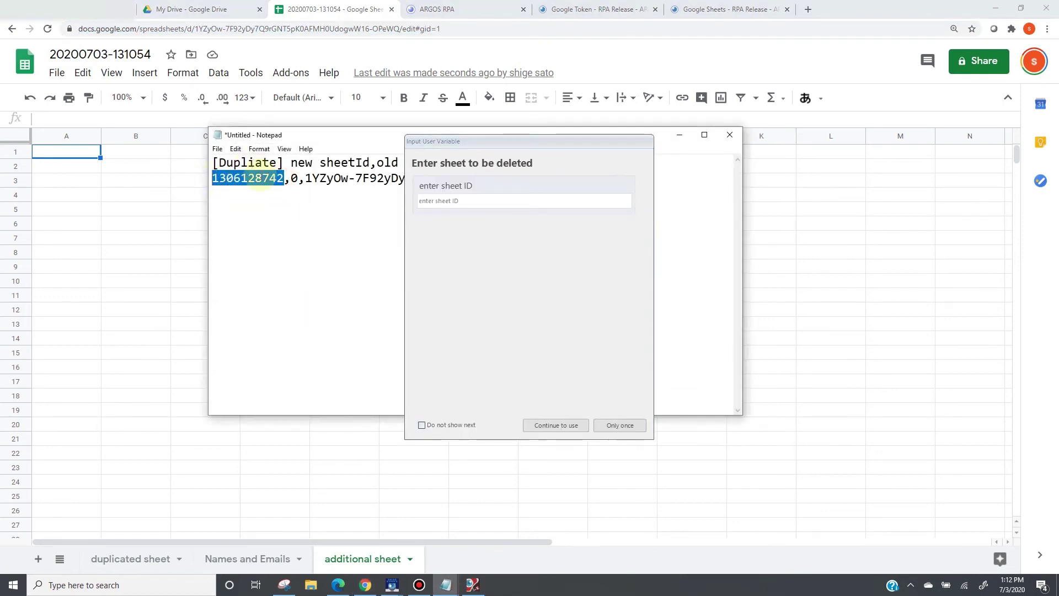
pyautogui.click(296, 179)
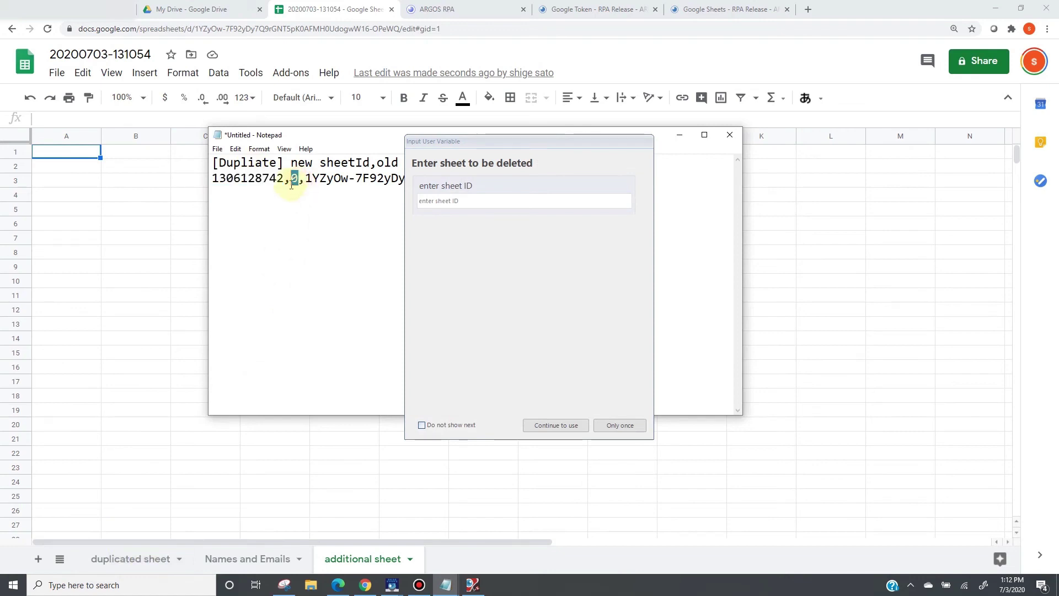
pyautogui.moveTo(515, 142); pyautogui.dragTo(717, 250)
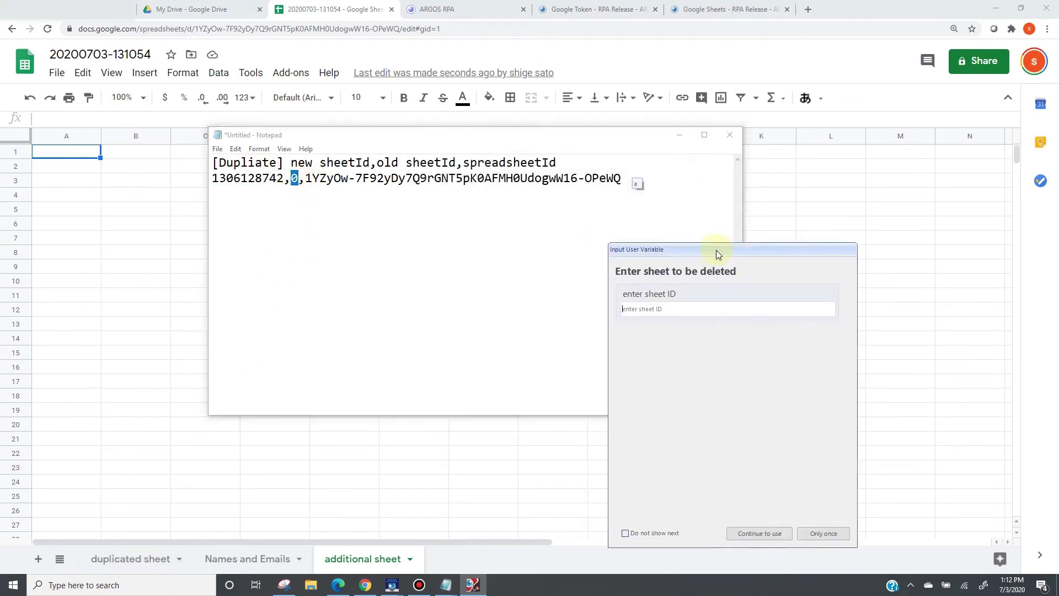
pyautogui.moveTo(304, 180); pyautogui.dragTo(450, 284)
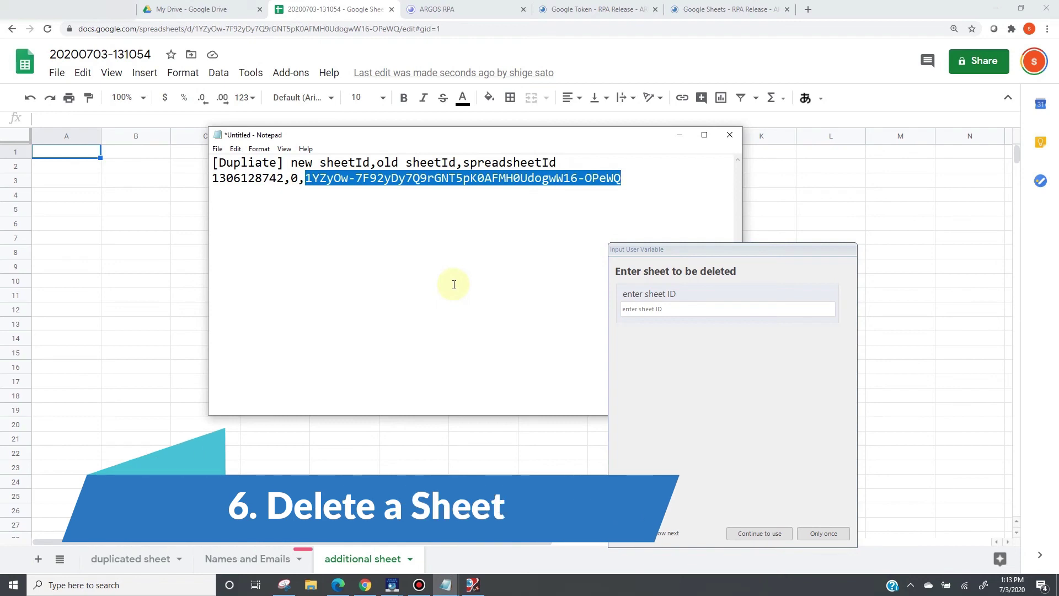
pyautogui.click(347, 241)
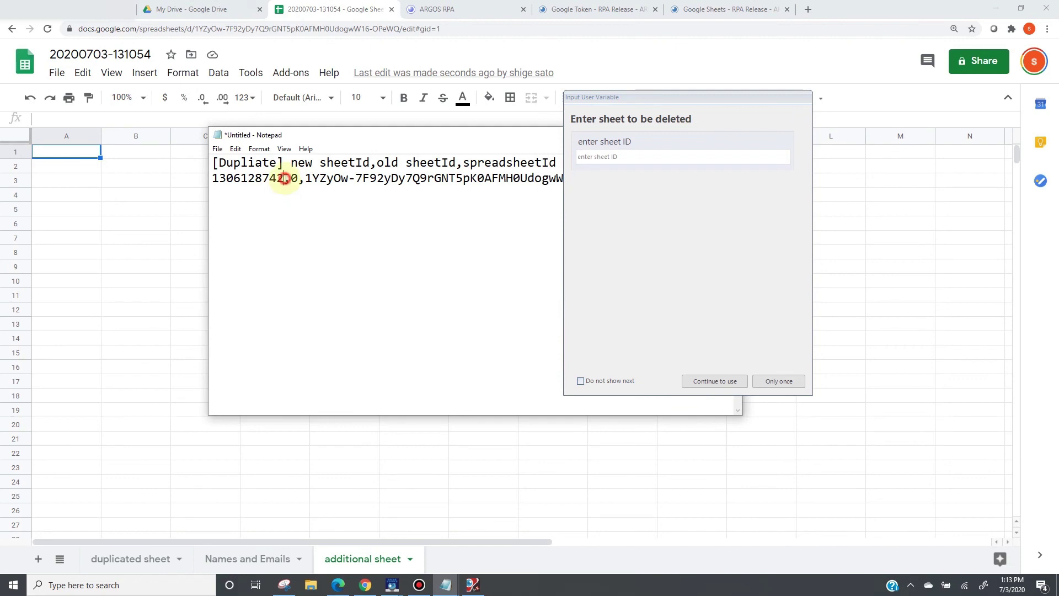
pyautogui.moveTo(284, 178); pyautogui.dragTo(211, 177)
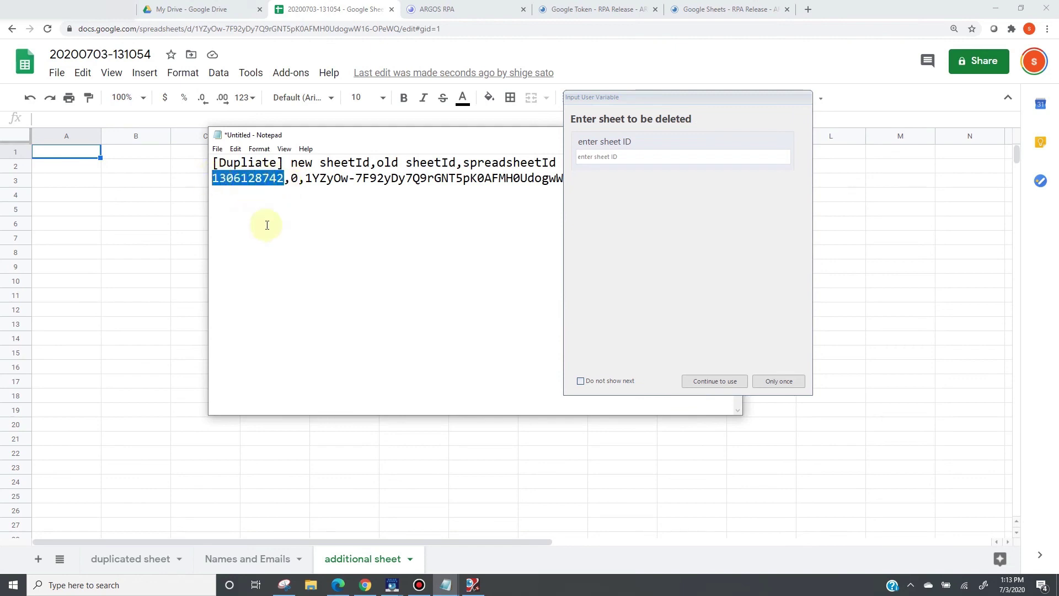
pyautogui.click(779, 381)
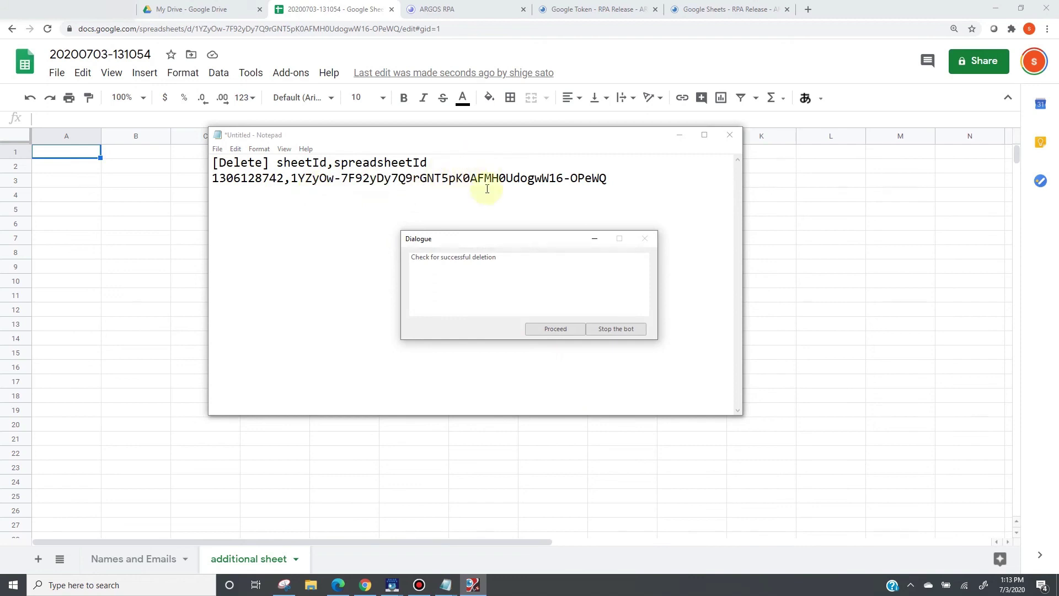
# Check the "Names and Emails" sheet, and proceed past the deletion checkpoint to rename the spreadsheet "New name for the spreadsheet".
pyautogui.click(155, 560)
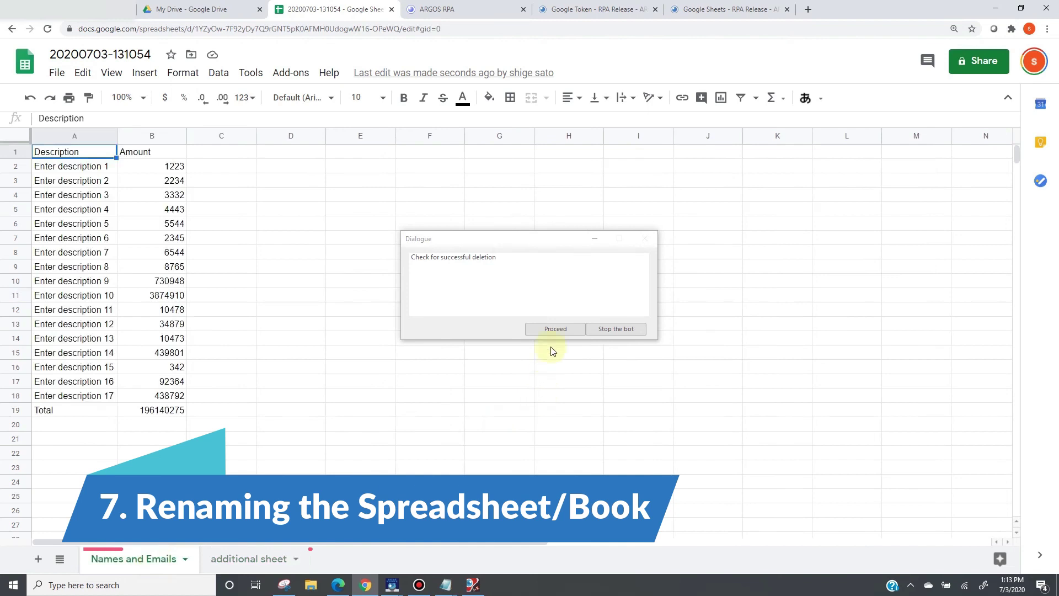
pyautogui.click(555, 326)
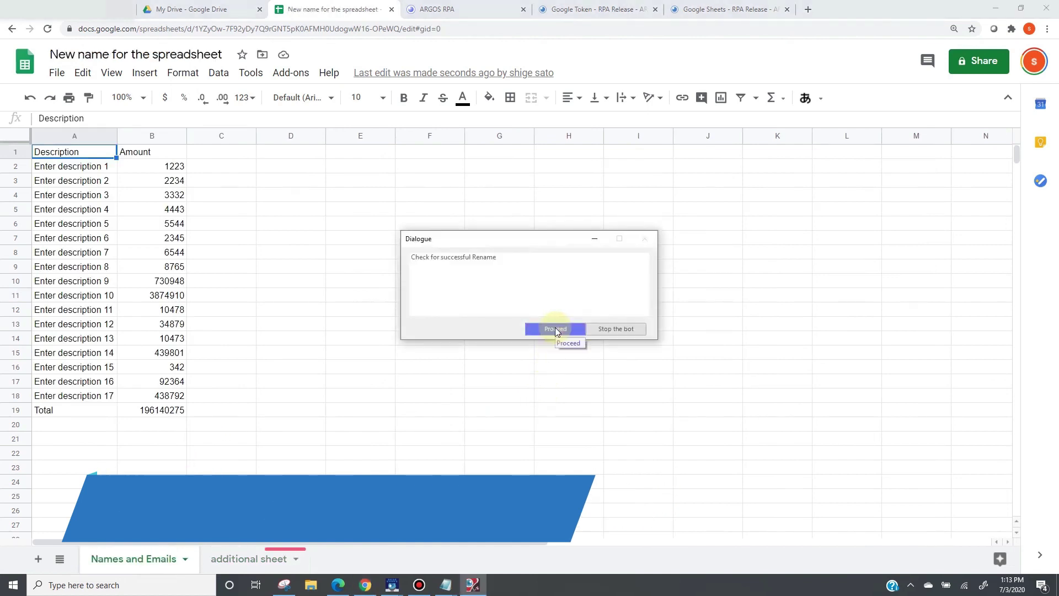
pyautogui.moveTo(49, 55); pyautogui.dragTo(200, 50)
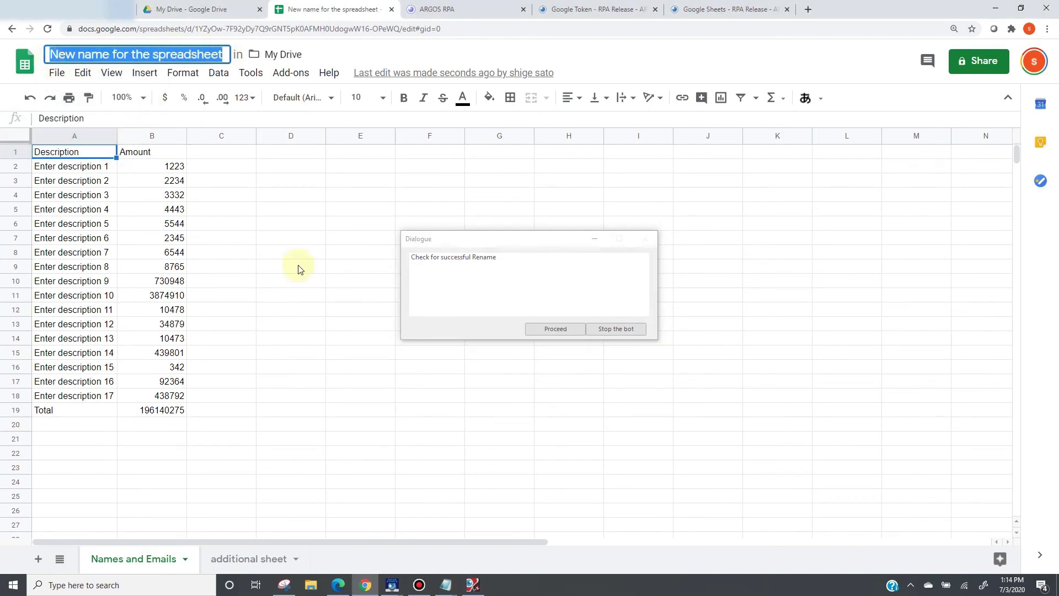
# Inspect the descriptions in A2:A18, and proceed past the rename checkpoint so the bot replaces "Enter" with "Input".
pyautogui.click(569, 330)
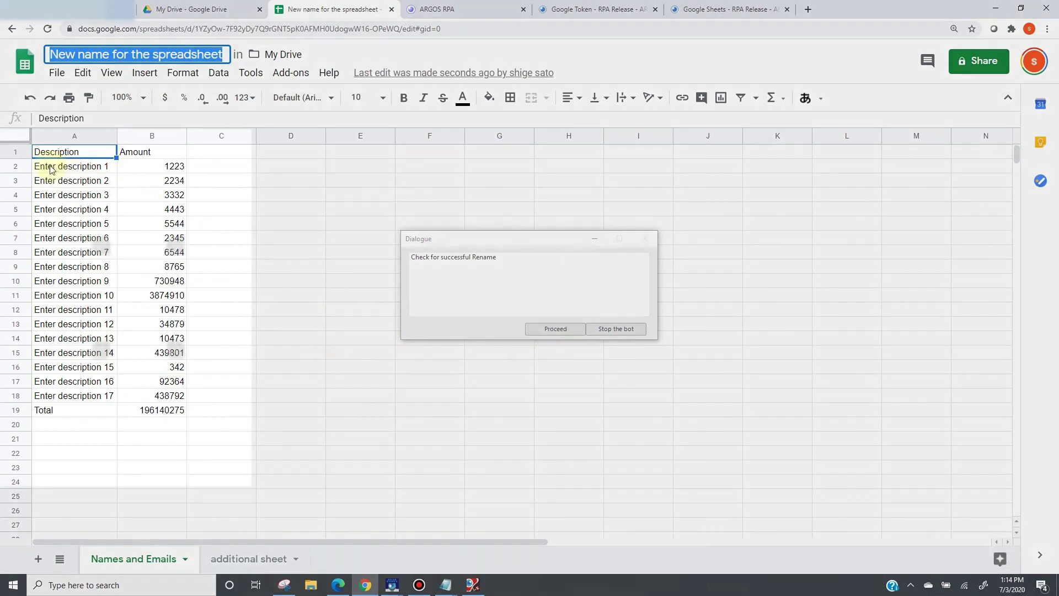
pyautogui.click(52, 171)
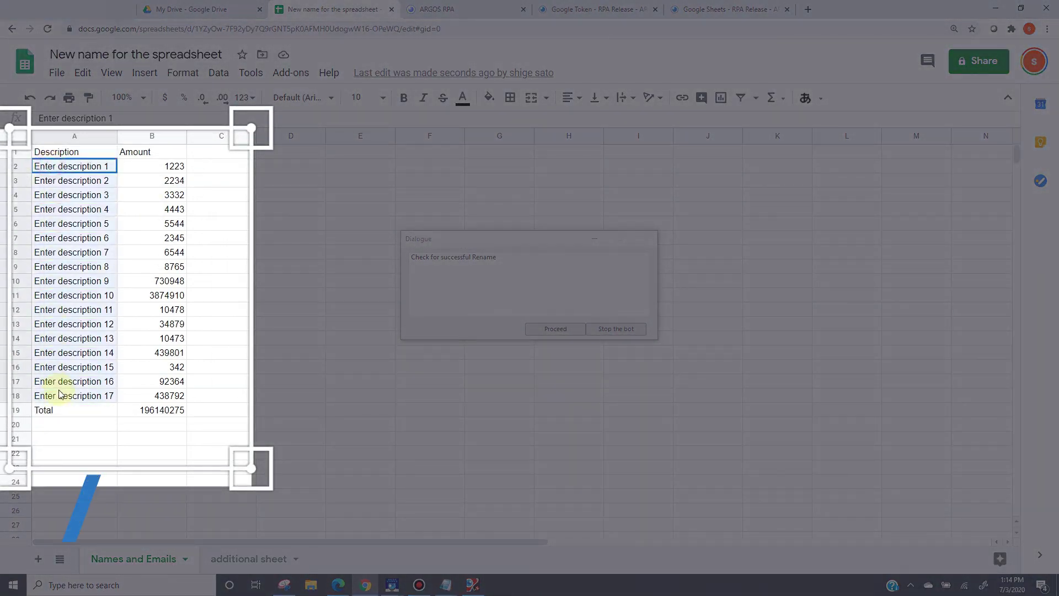
pyautogui.keyDown('shift'); pyautogui.click(67, 397); pyautogui.keyUp('shift')
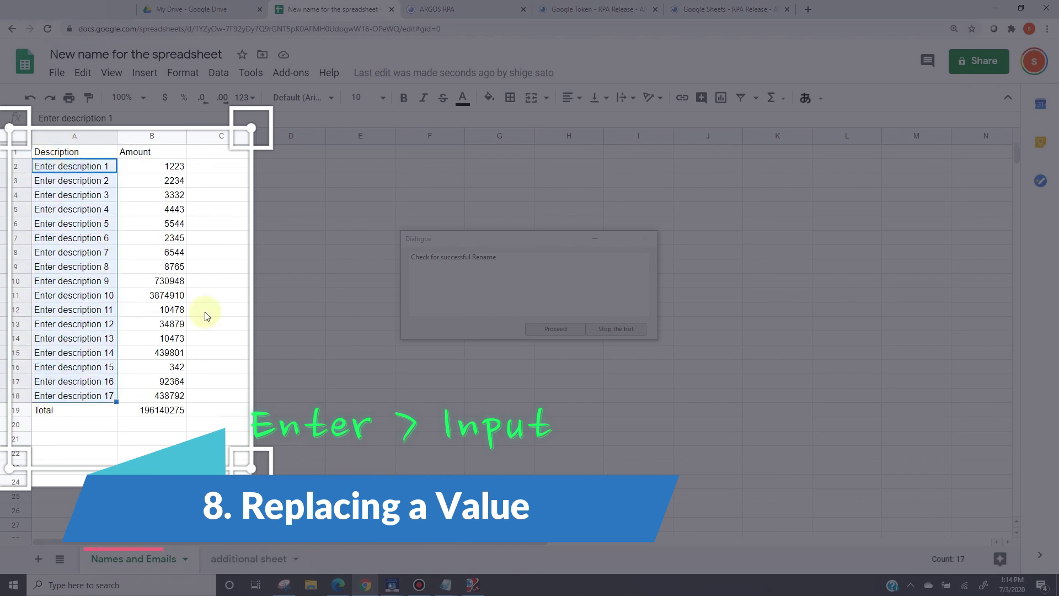
pyautogui.click(271, 324)
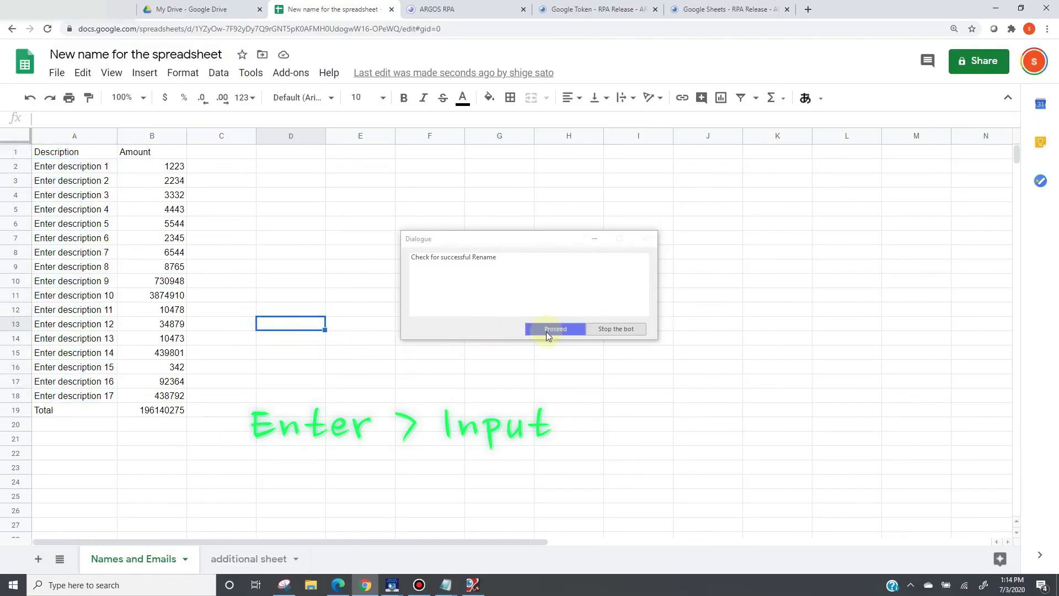
pyautogui.click(552, 329)
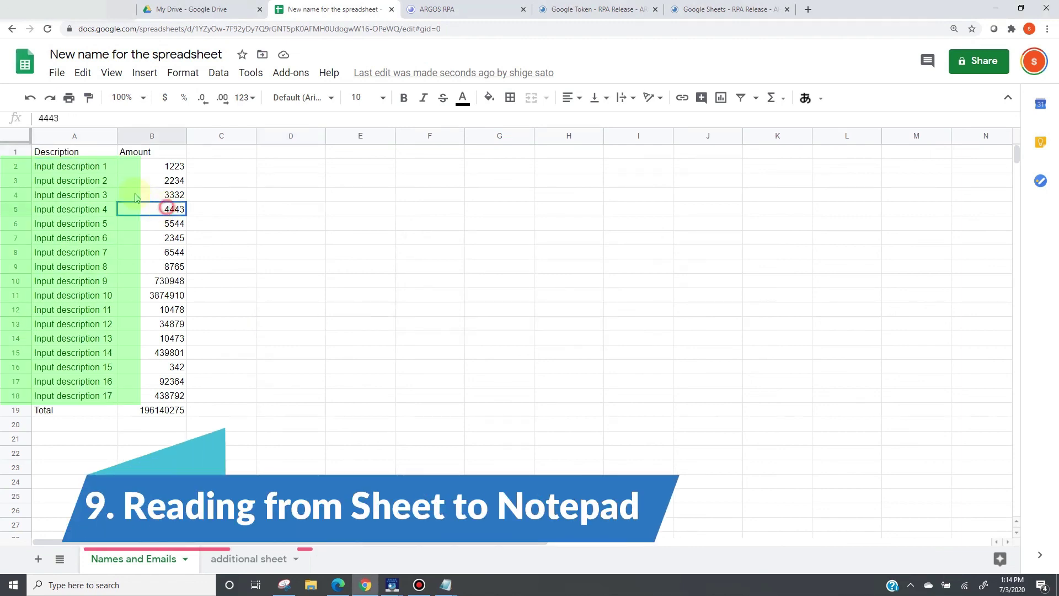
# Bring up the latest Notepad output of the reading operation to compare it with cells A1:B5 of the sheet.
pyautogui.moveTo(446, 584)
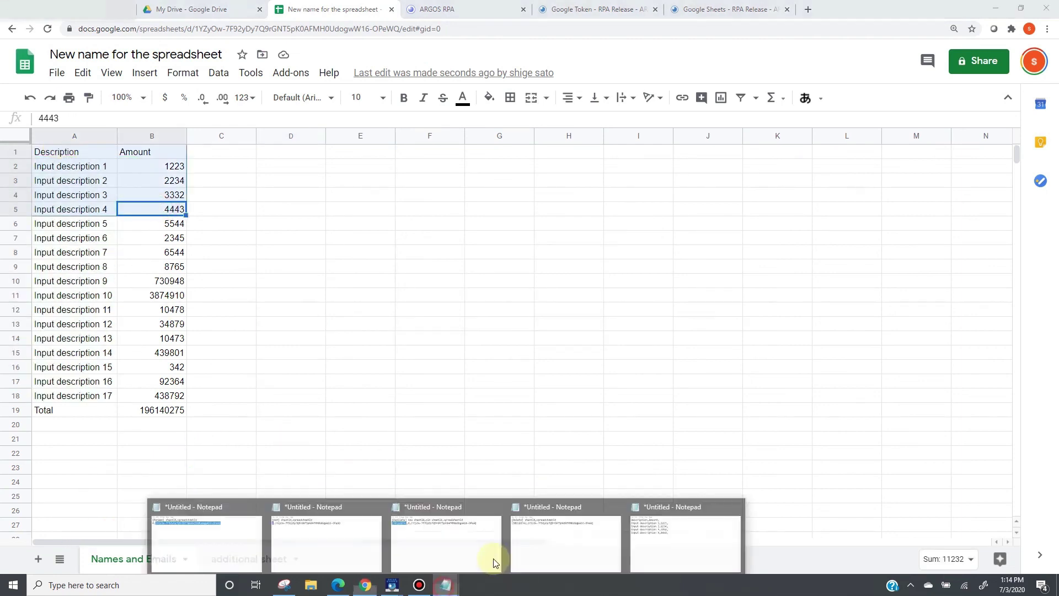
pyautogui.click(683, 547)
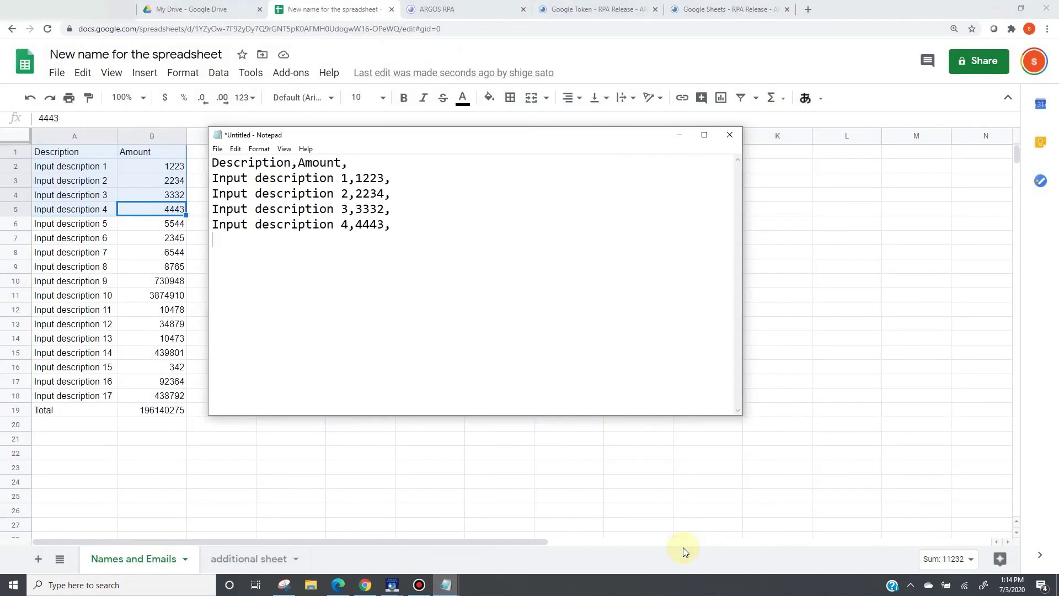